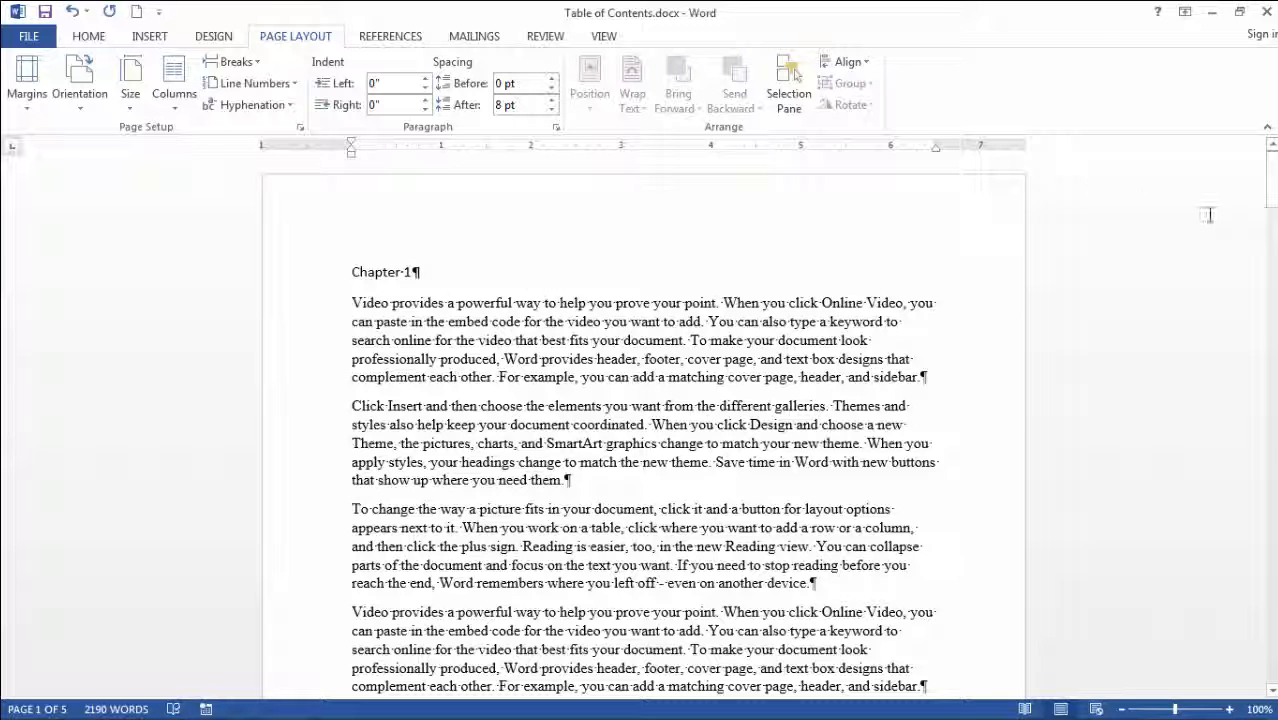
- Apply the Heading 1 style to the "Chapter 1" title
drag(476, 377, 513, 612)
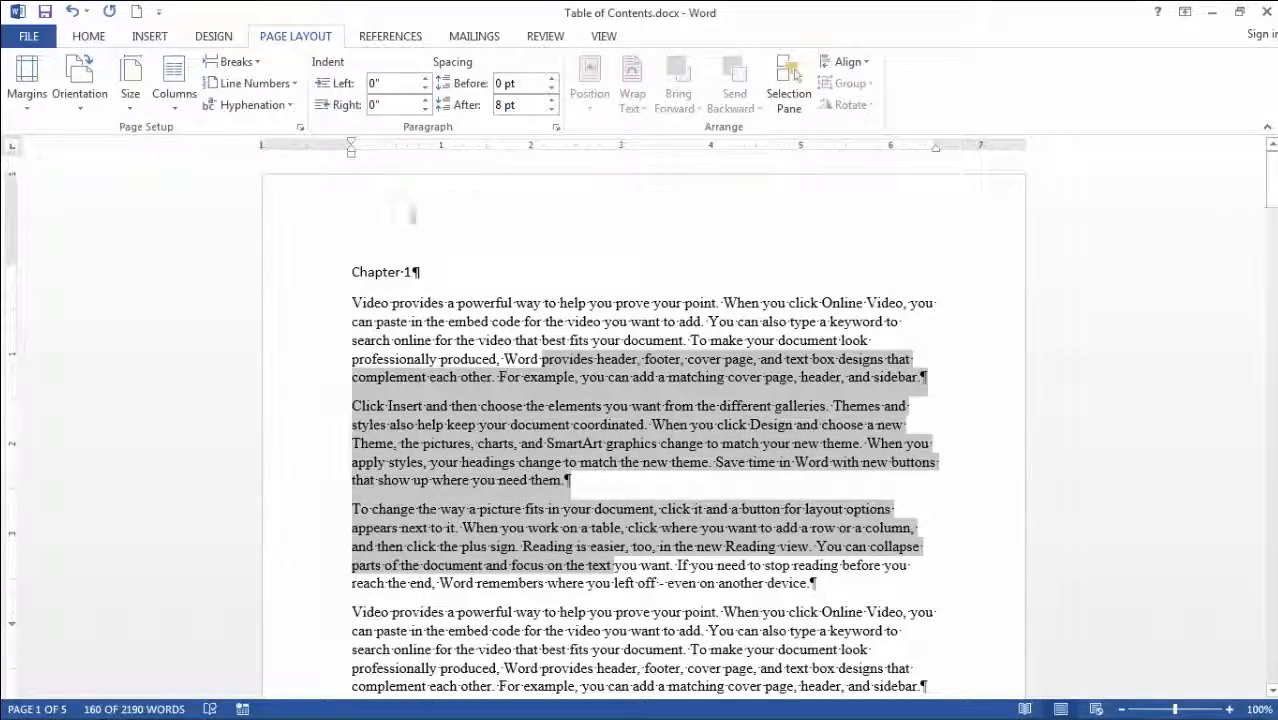
click(314, 271)
mouse_move(1268, 172)
mouse_down()
mouse_move(1256, 596)
mouse_move(1262, 168)
mouse_up()
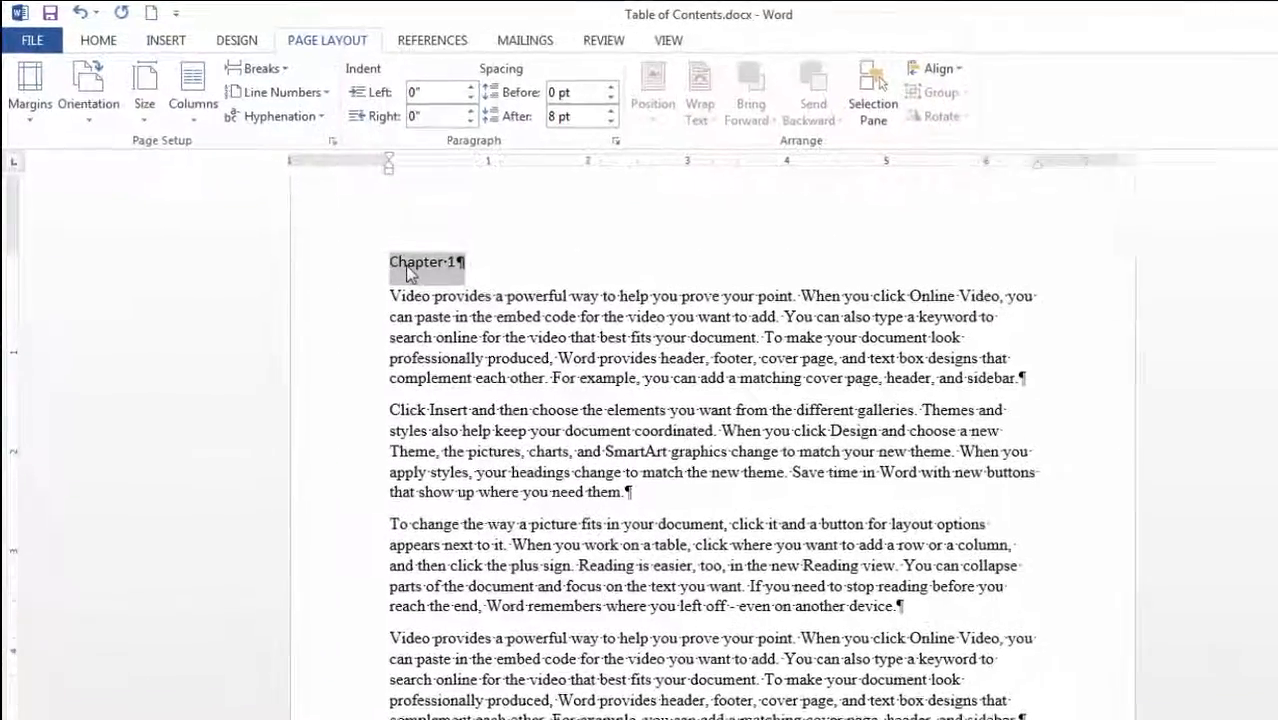
click(112, 50)
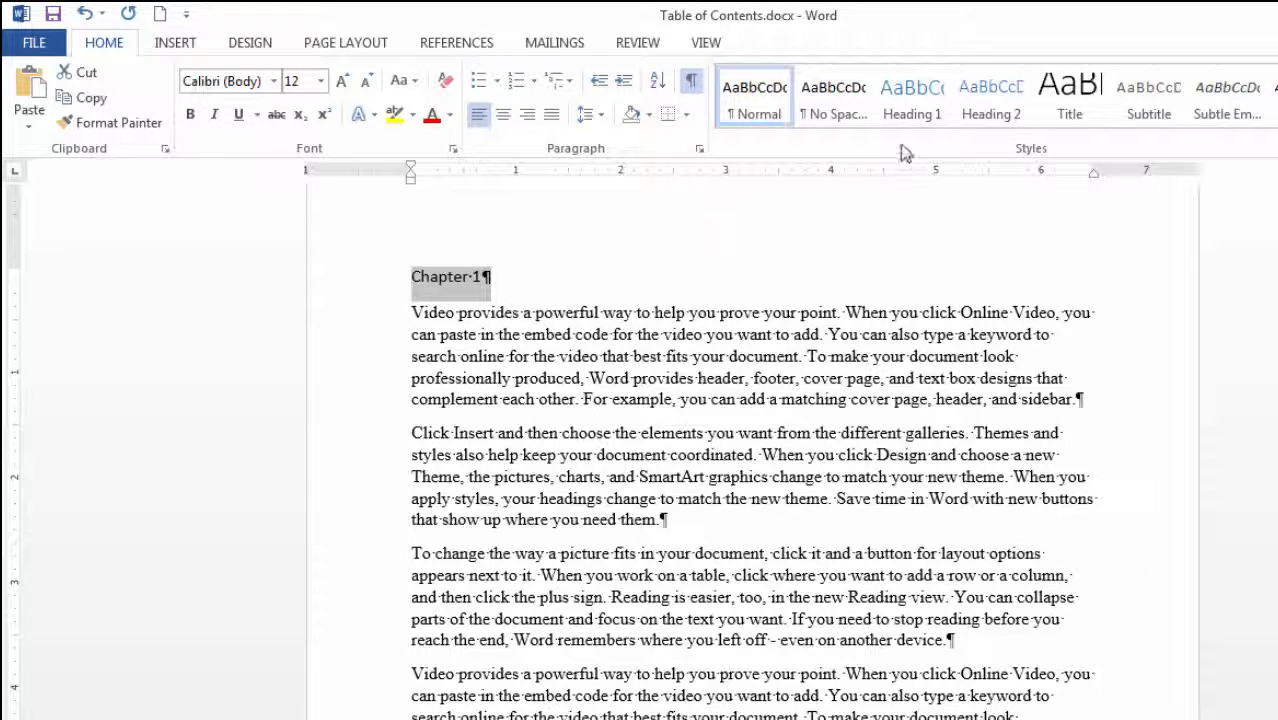
click(912, 112)
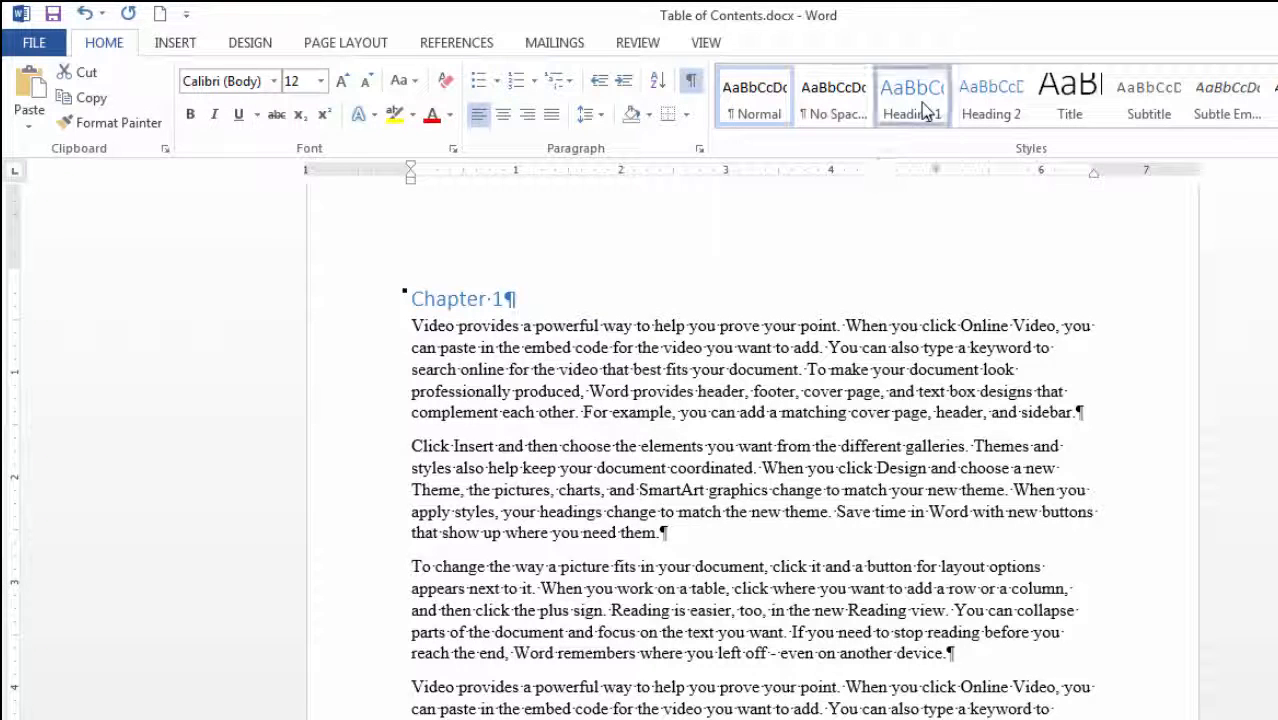
click(922, 104)
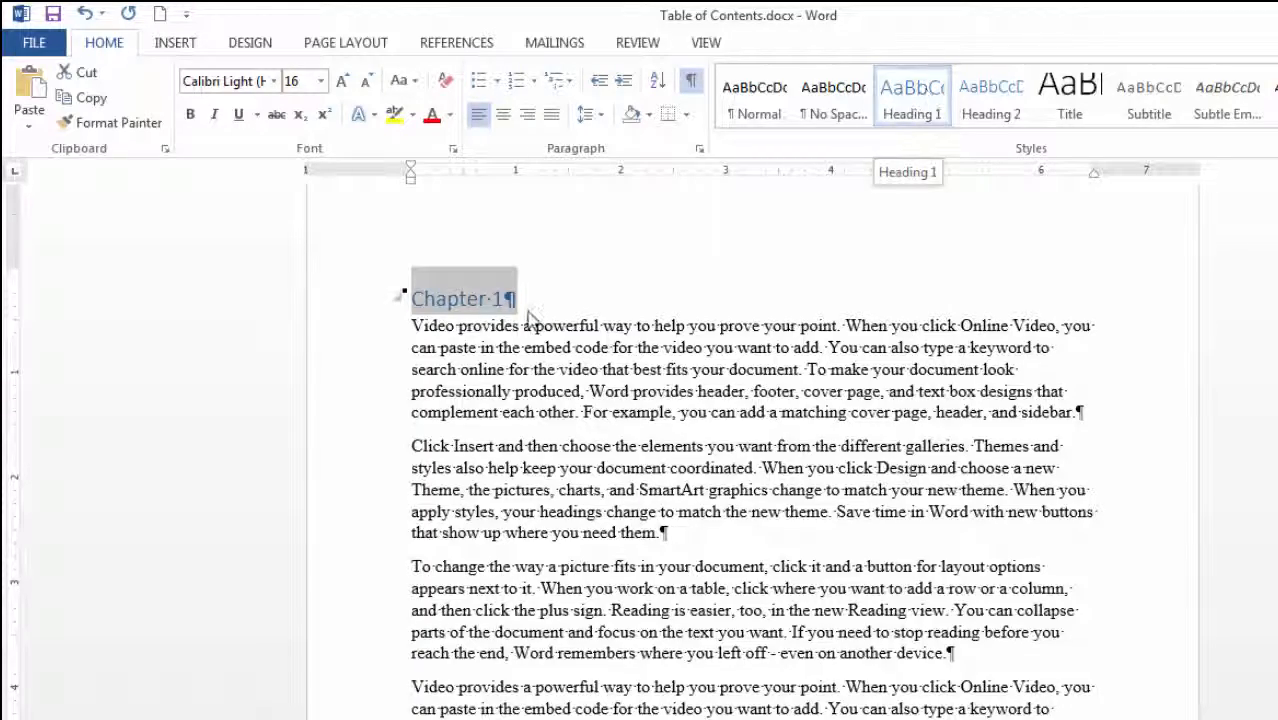
- Apply the Heading 1 style to the "Chapter 2" title
scroll(1260, 220, down, 15)
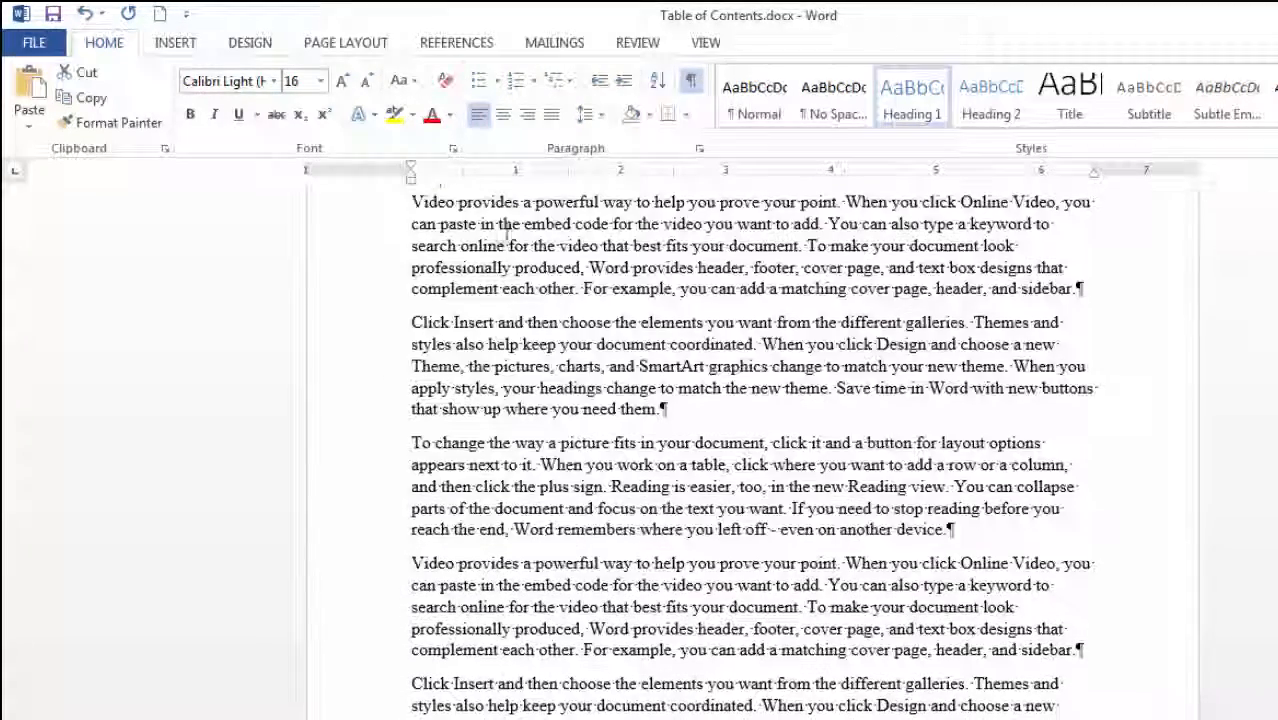
scroll(600, 400, up, 3)
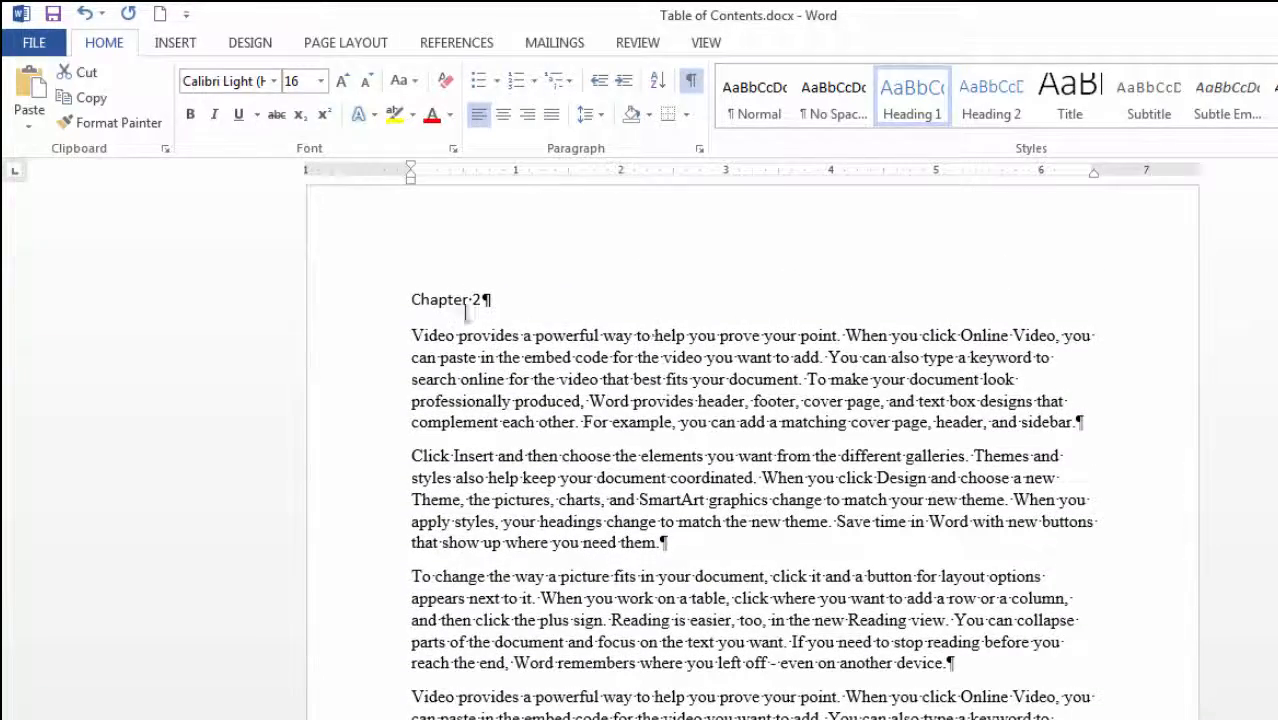
triple_click(470, 299)
click(935, 108)
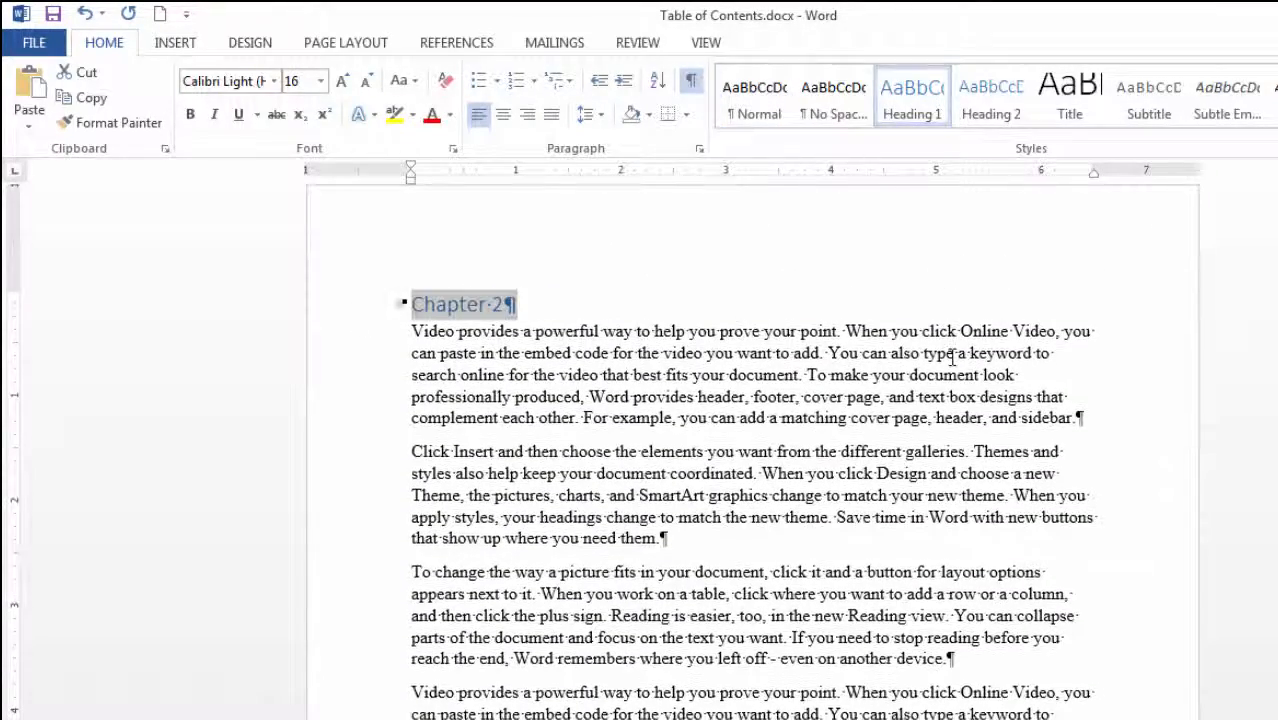
click(955, 354)
- Apply the Heading 1 style to the "Chapter 3" title
scroll(346, 607, down, 15)
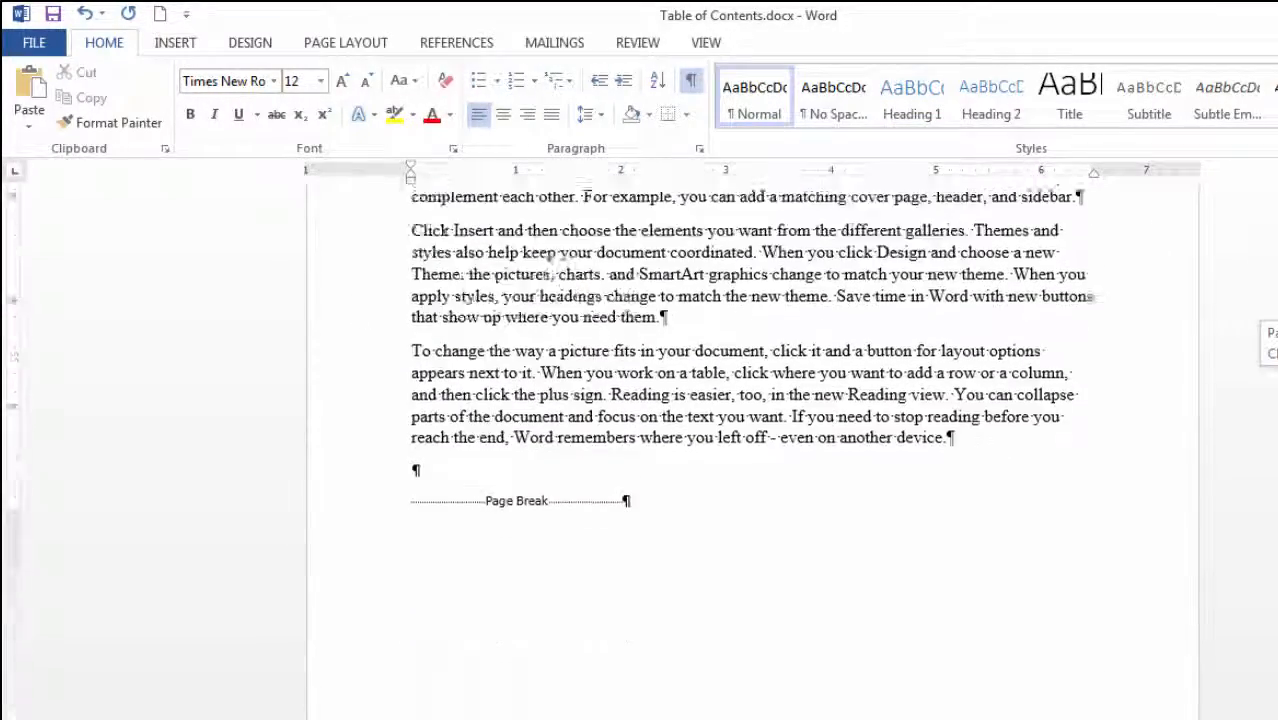
click(357, 575)
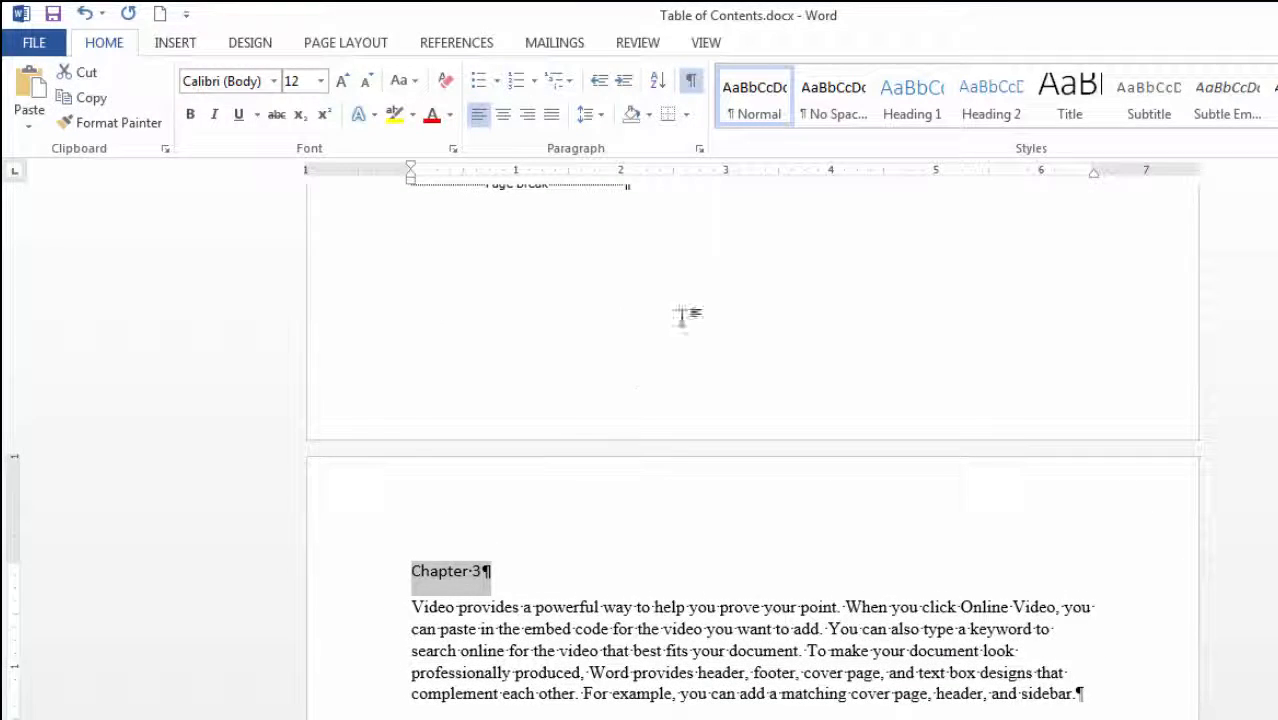
click(922, 98)
click(1152, 536)
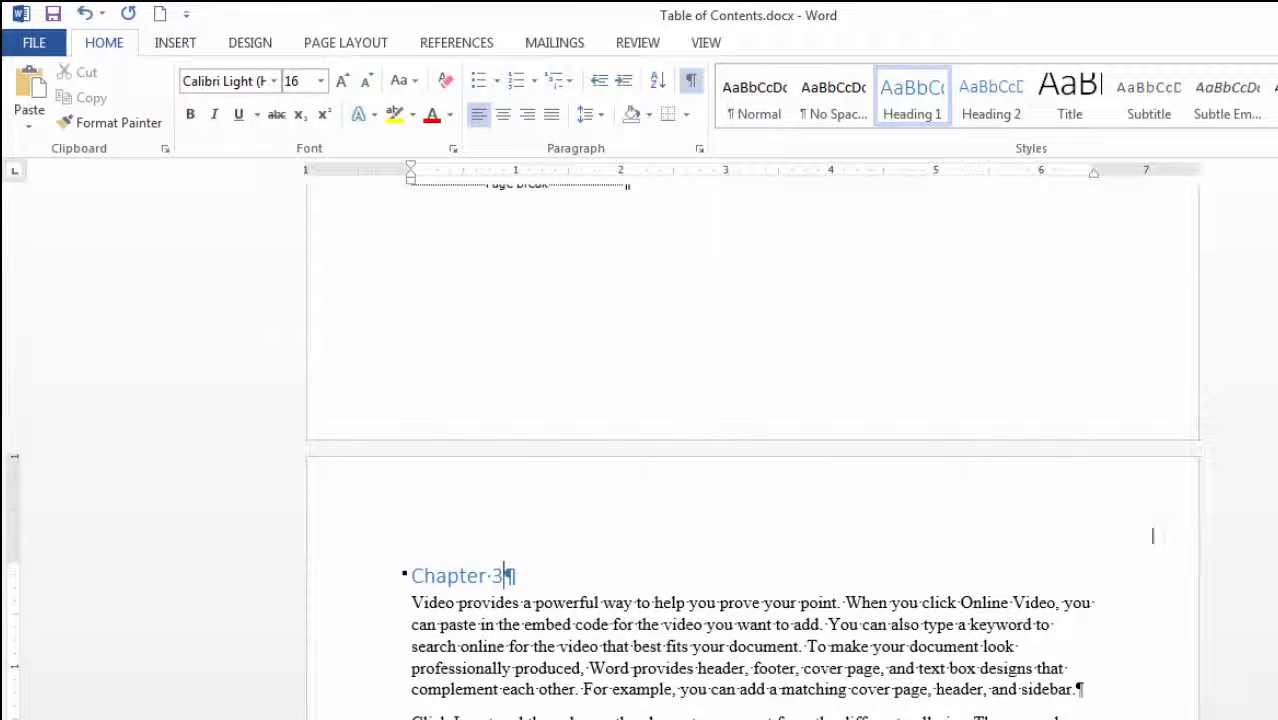
- Apply the Heading 1 style to the "Chapter 4" title
scroll(643, 490, down, 15)
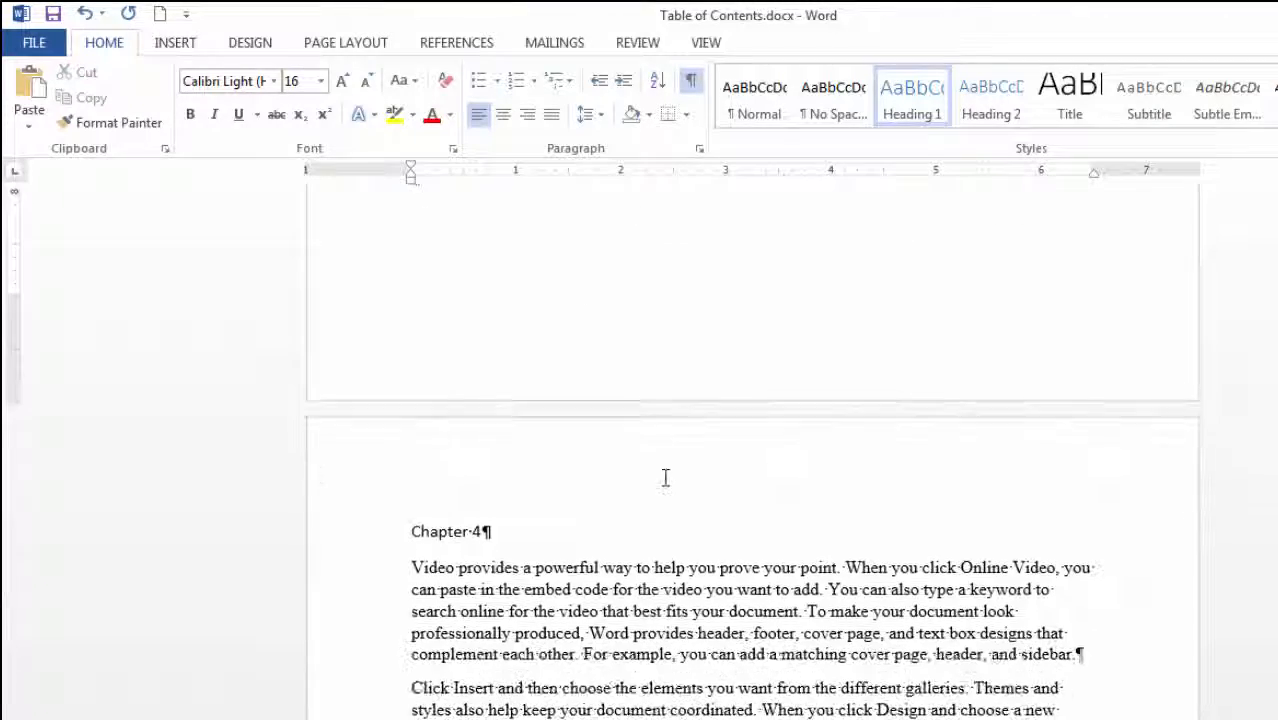
click(378, 536)
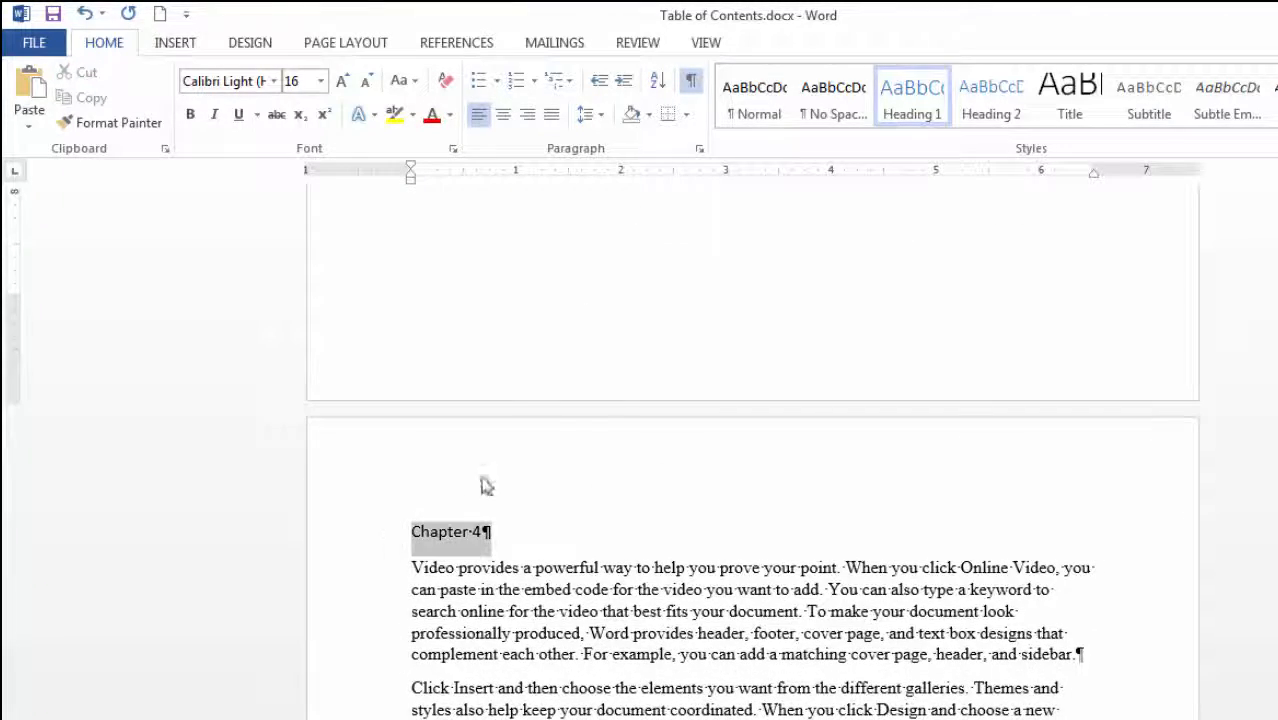
click(908, 100)
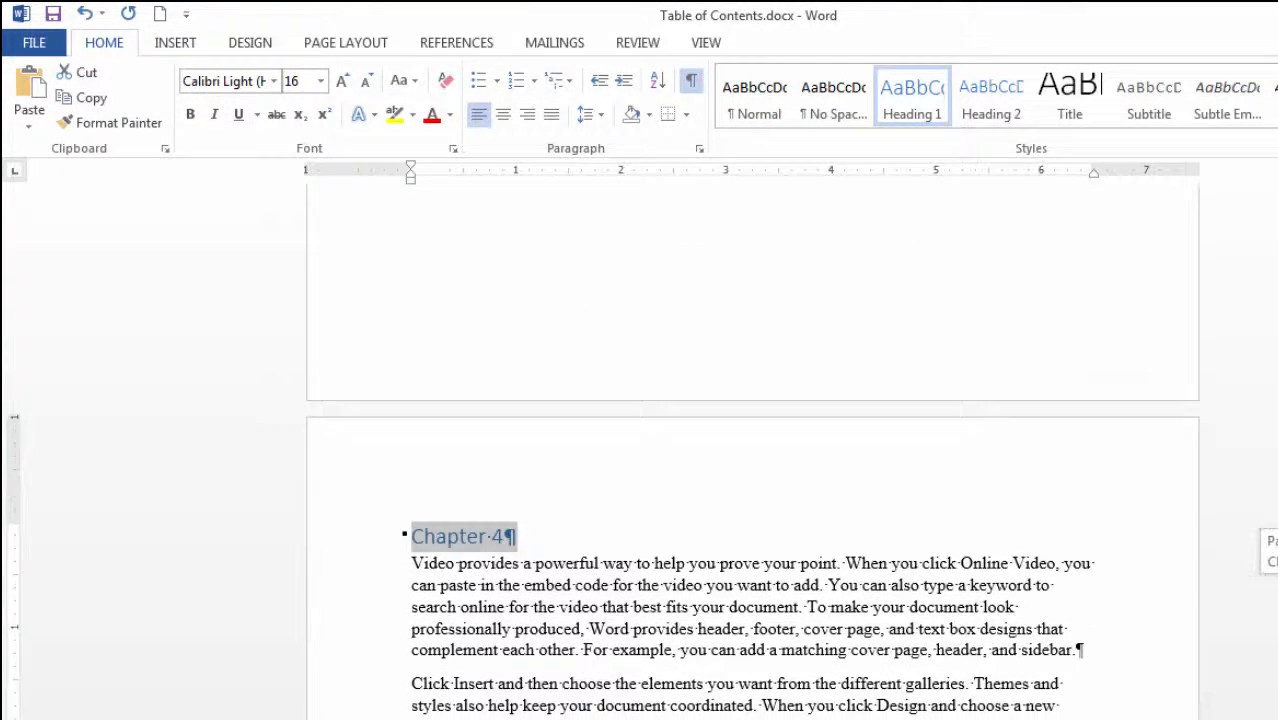
- Insert a page break before the "Chapter 1" heading to add a blank page at the start of the document
key(ctrl+Home)
click(573, 350)
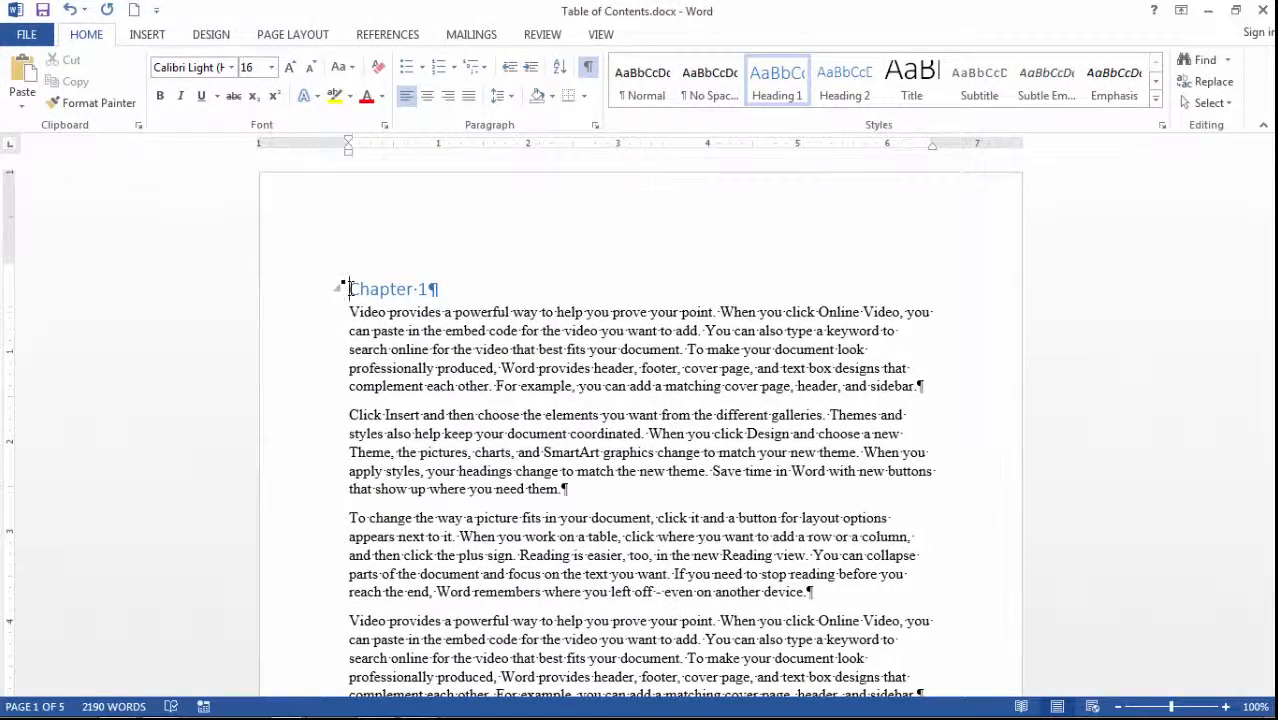
key(ctrl+Return)
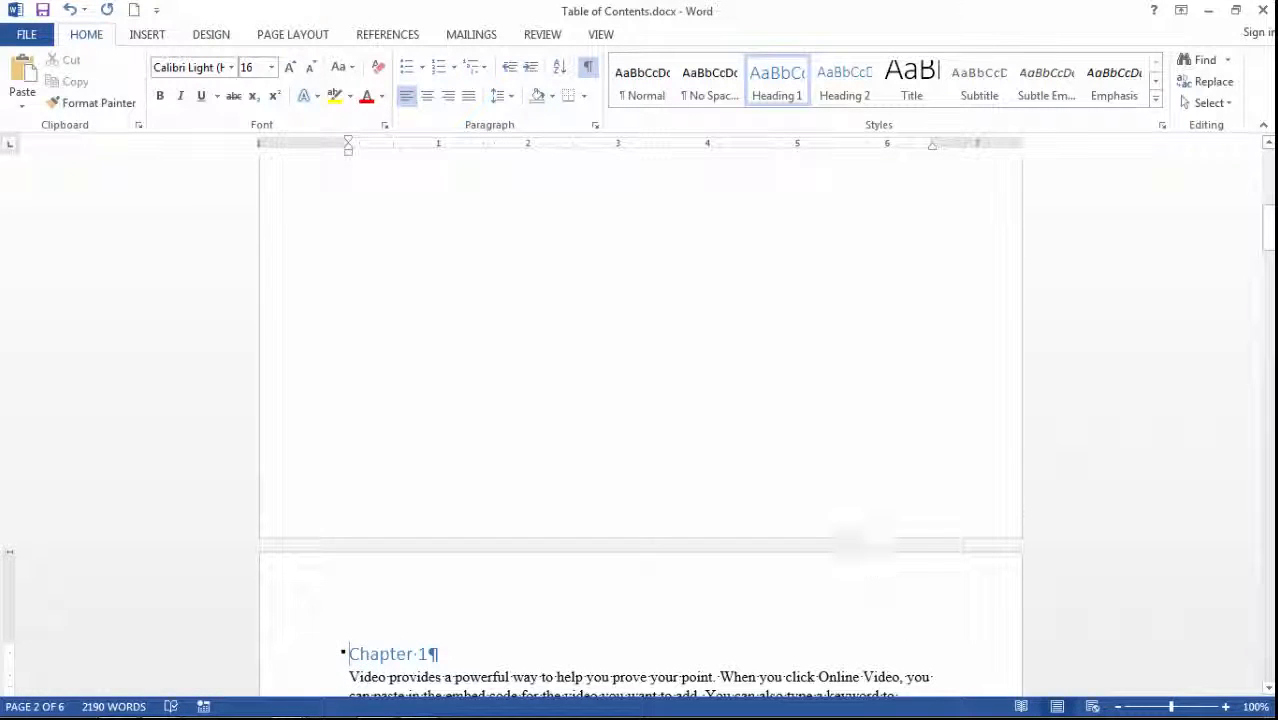
- Insert a custom table of contents in the Classic format before the page break on the blank first page
drag(1268, 230, 1268, 178)
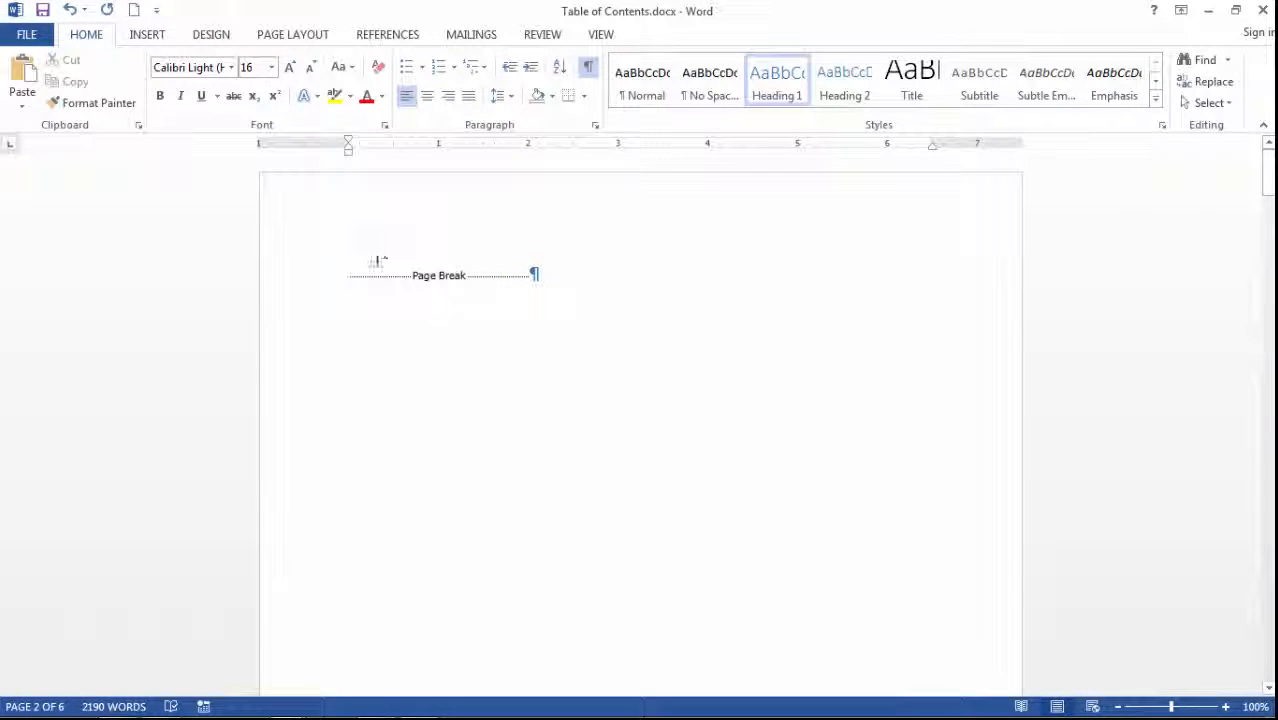
click(351, 278)
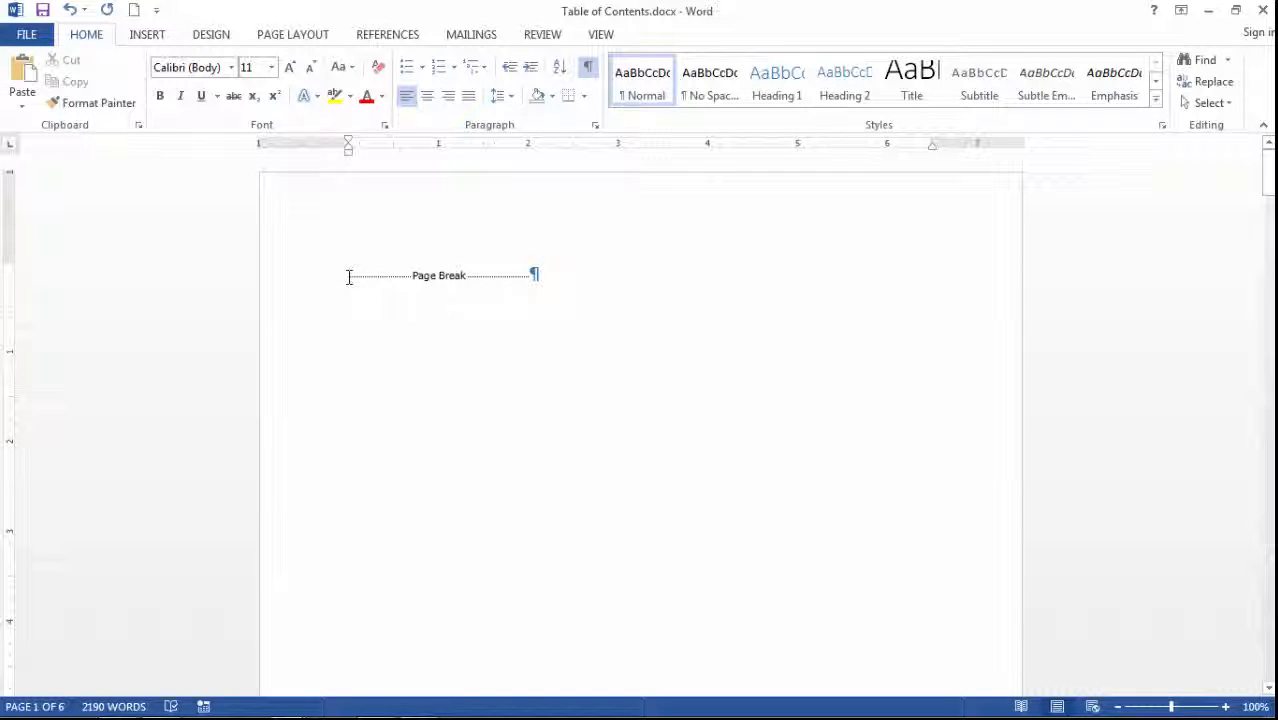
click(385, 38)
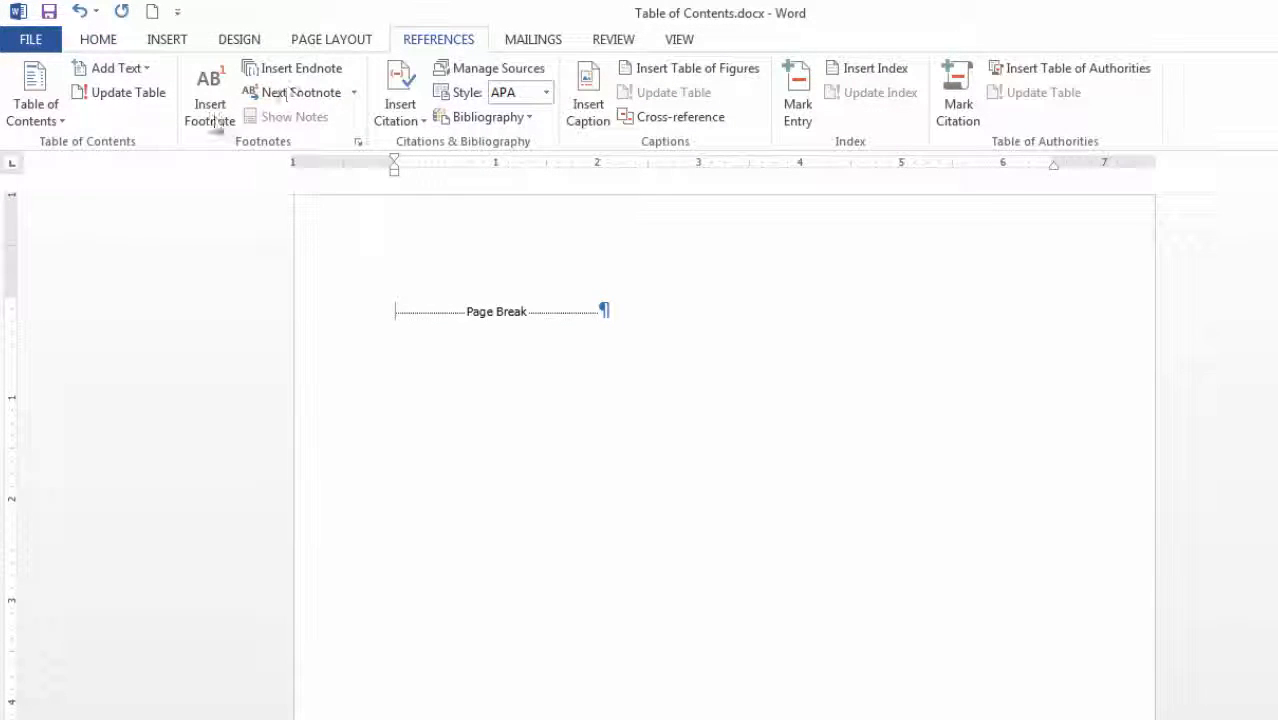
click(62, 120)
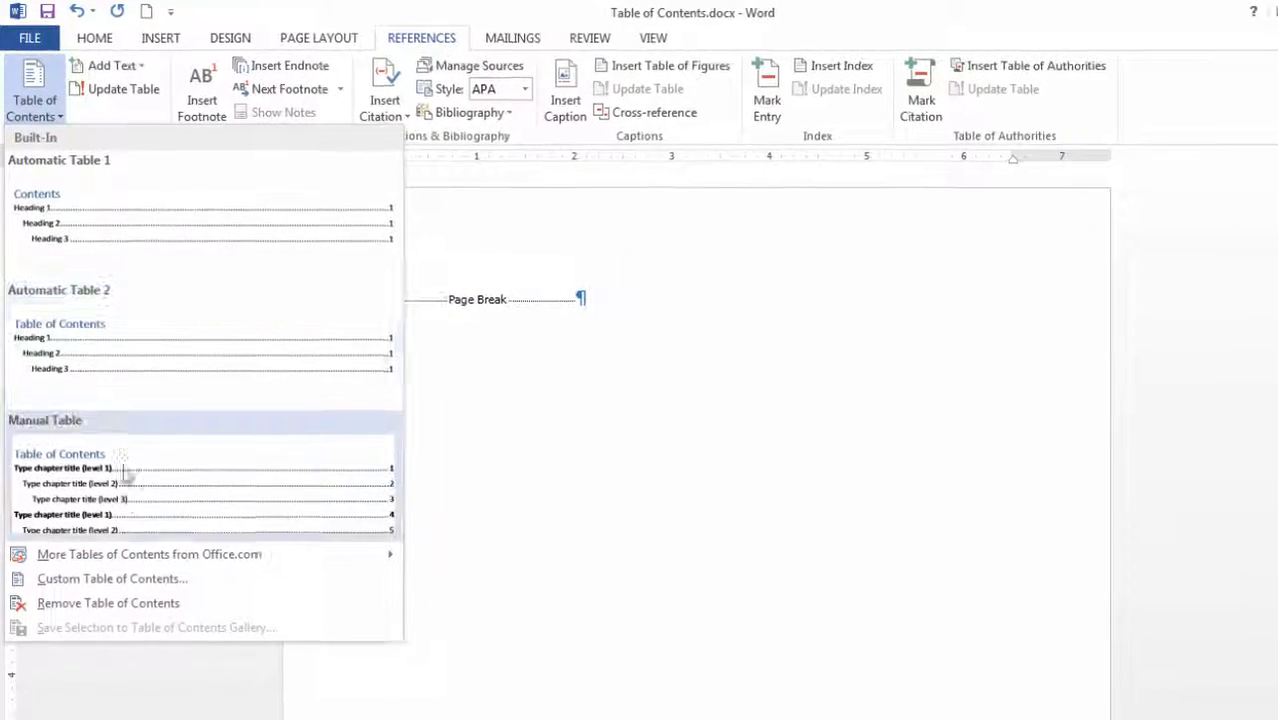
click(125, 578)
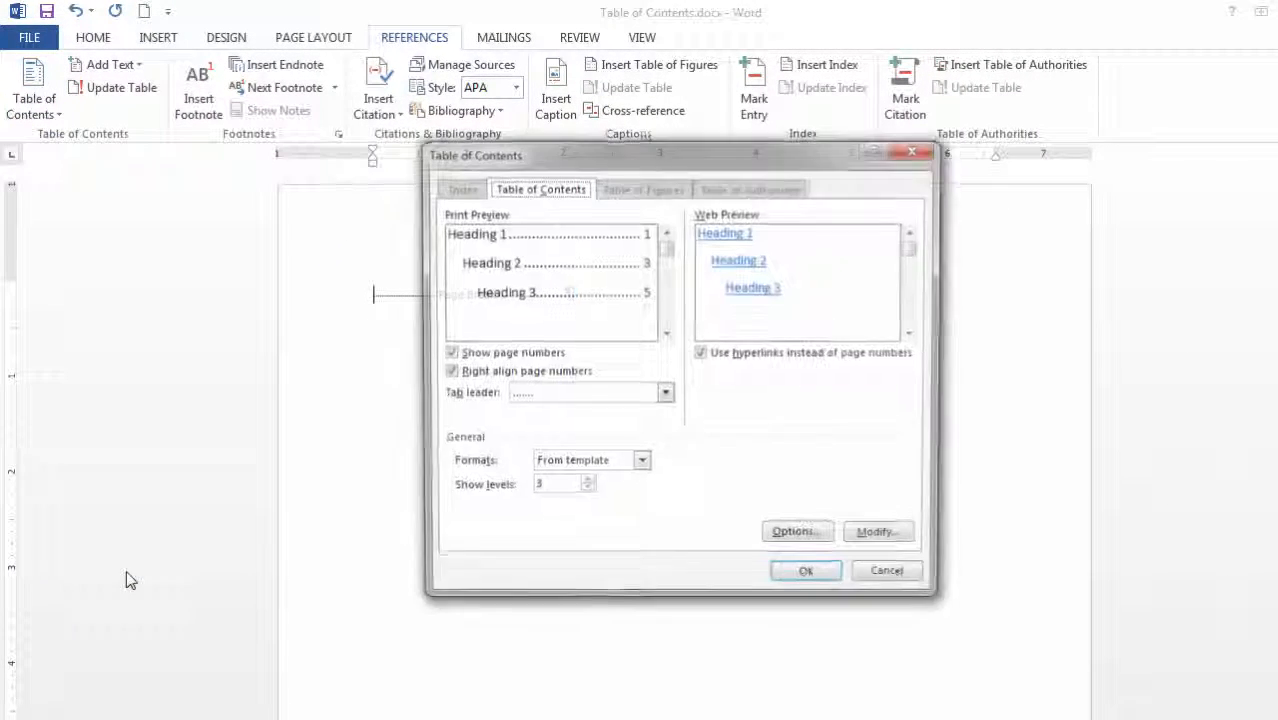
drag(646, 158, 948, 140)
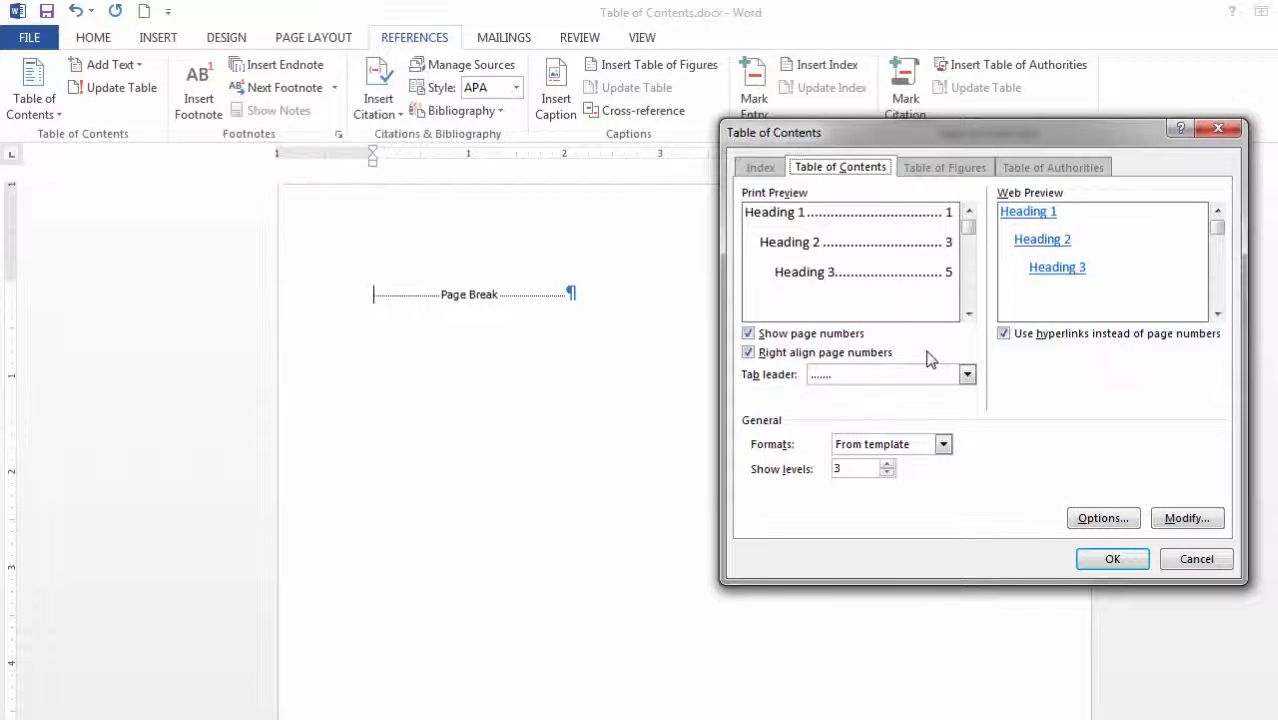
click(943, 446)
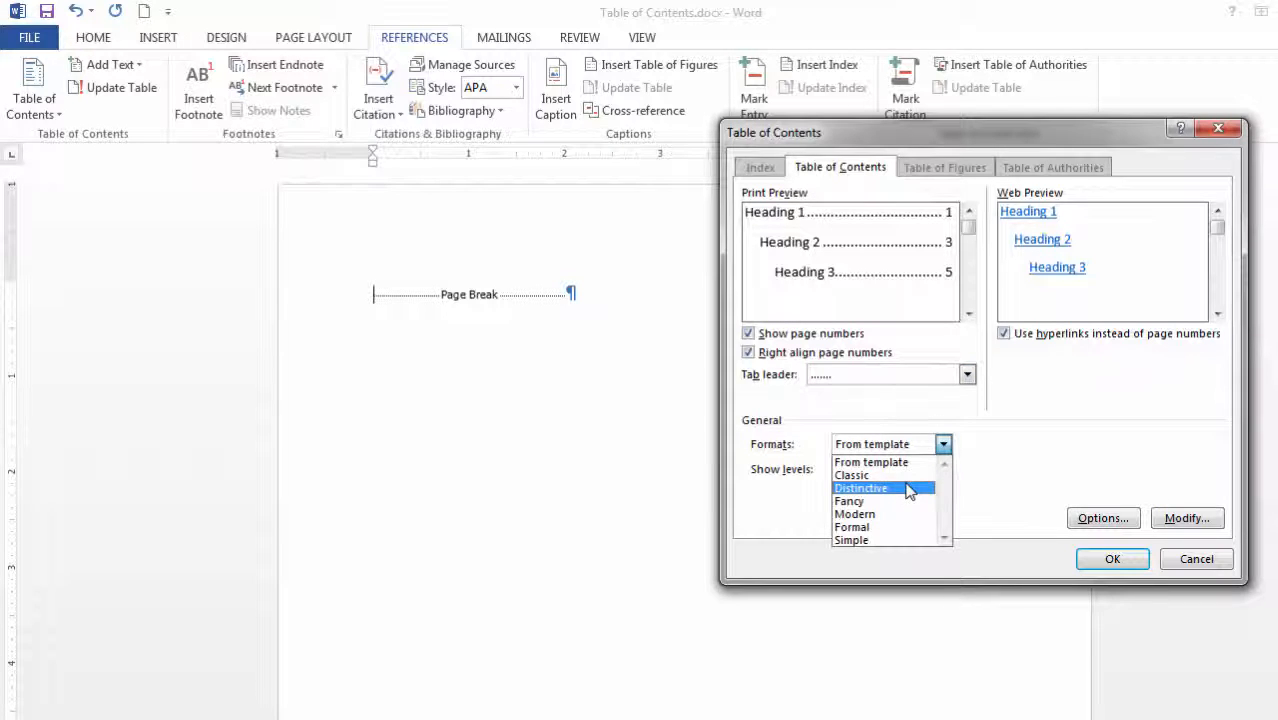
click(906, 476)
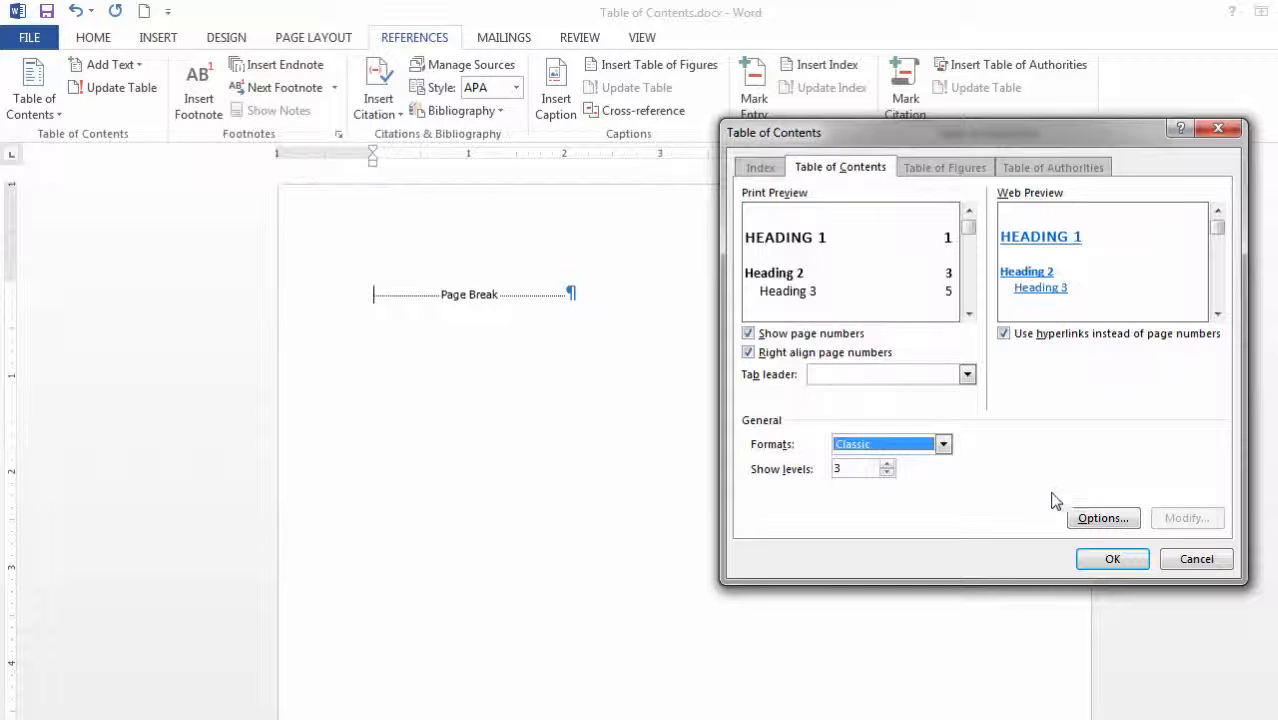
click(1110, 560)
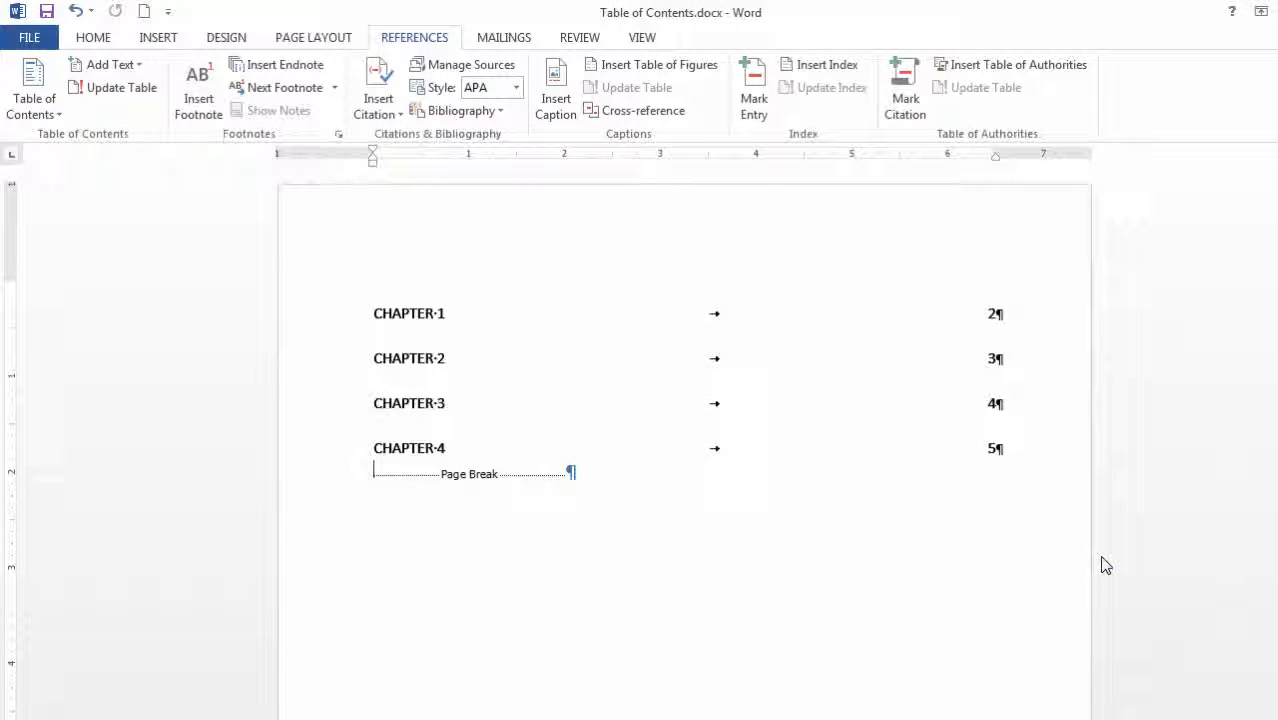
- Follow the Chapter 2 link in the table of contents to check it, and return to the first page
click(372, 316)
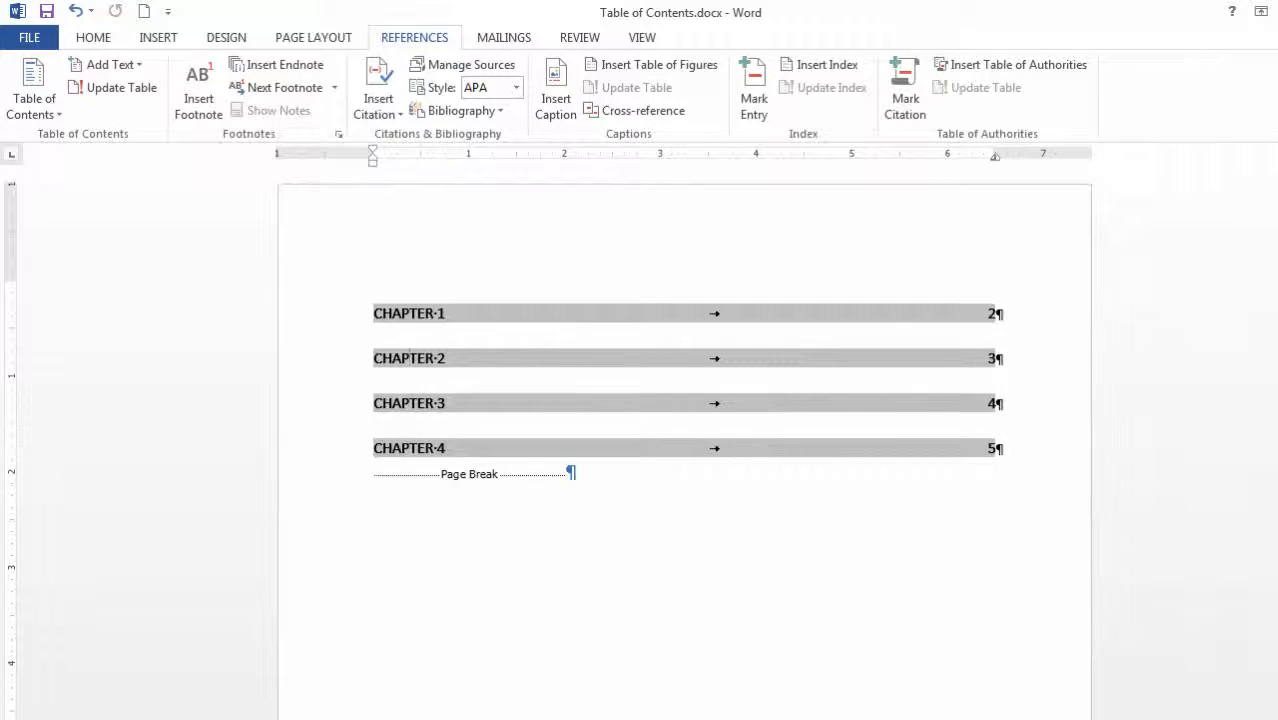
ctrl+click(409, 358)
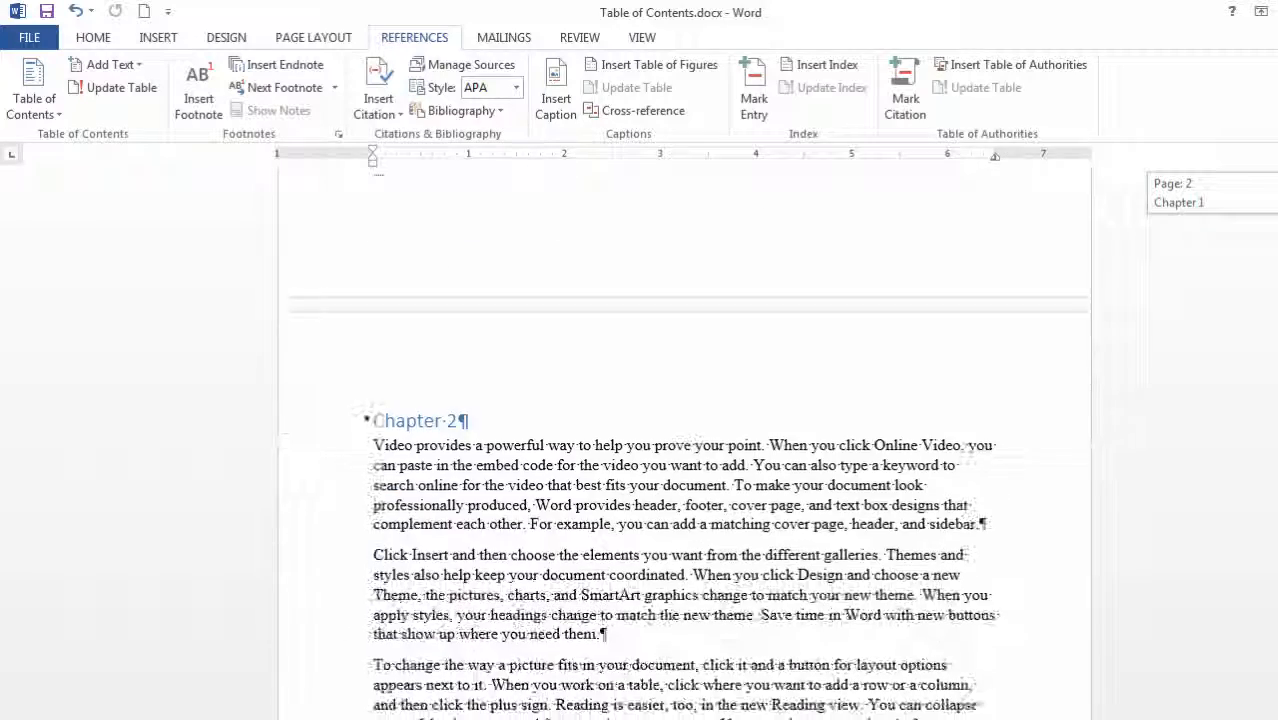
scroll(684, 440, up, 20)
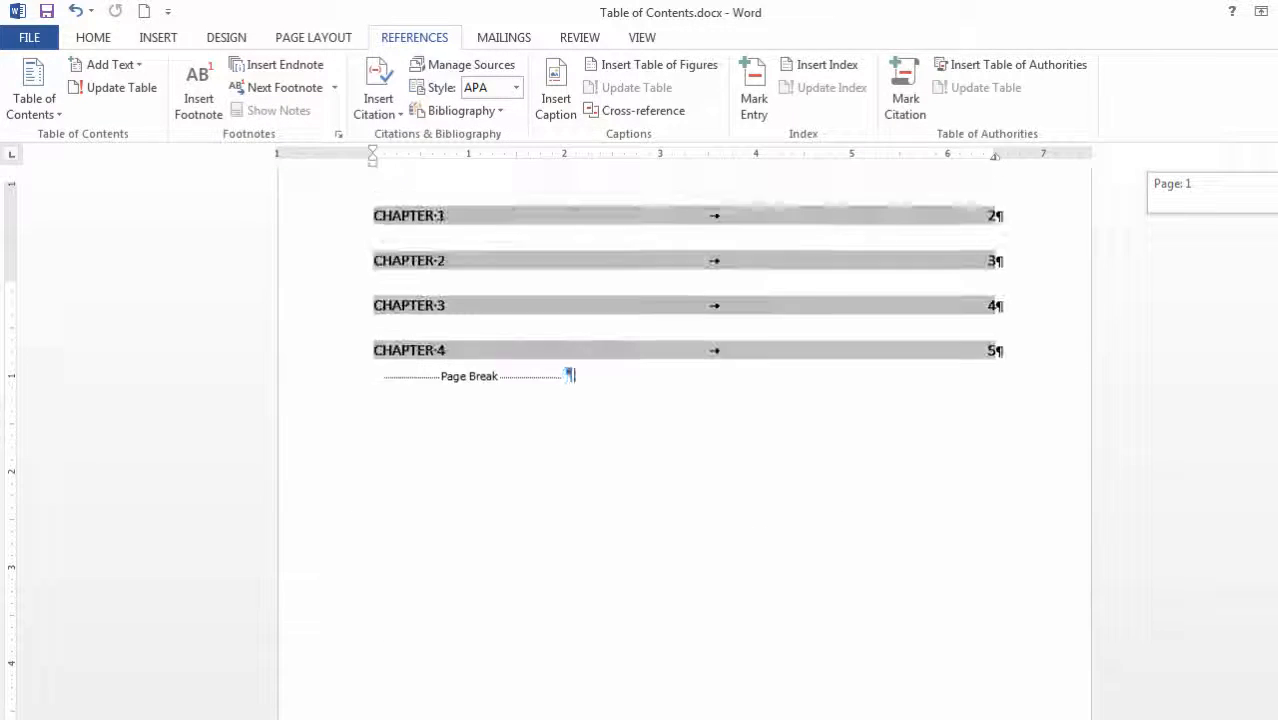
scroll(684, 440, up, 2)
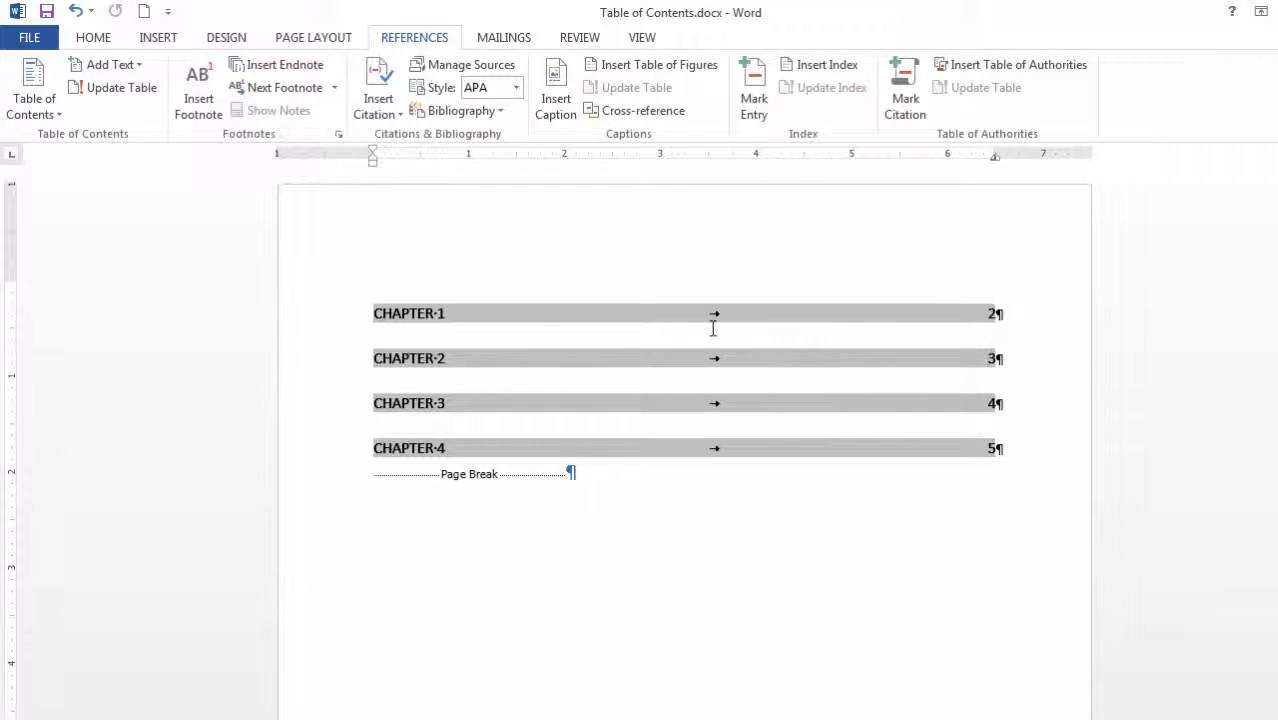
click(535, 476)
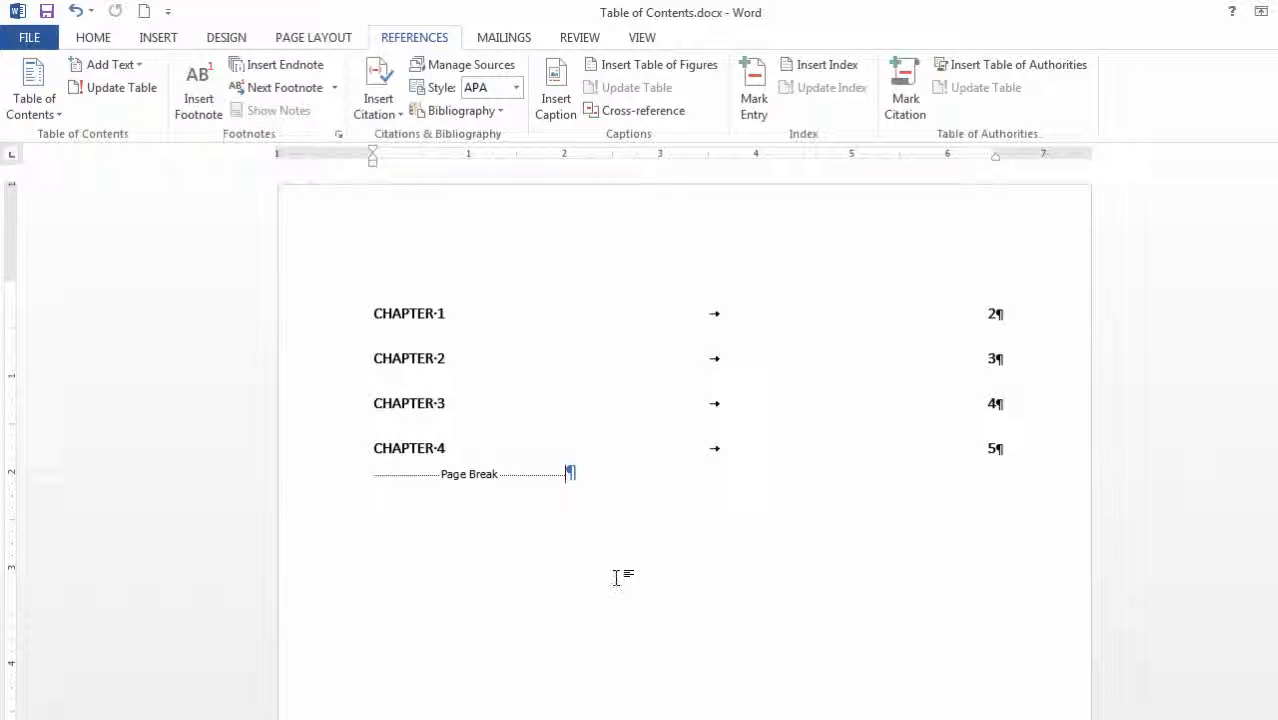
- Add dotted tab leaders to the Classic-format table of contents and replace the existing table with it
click(432, 318)
double_click(389, 313)
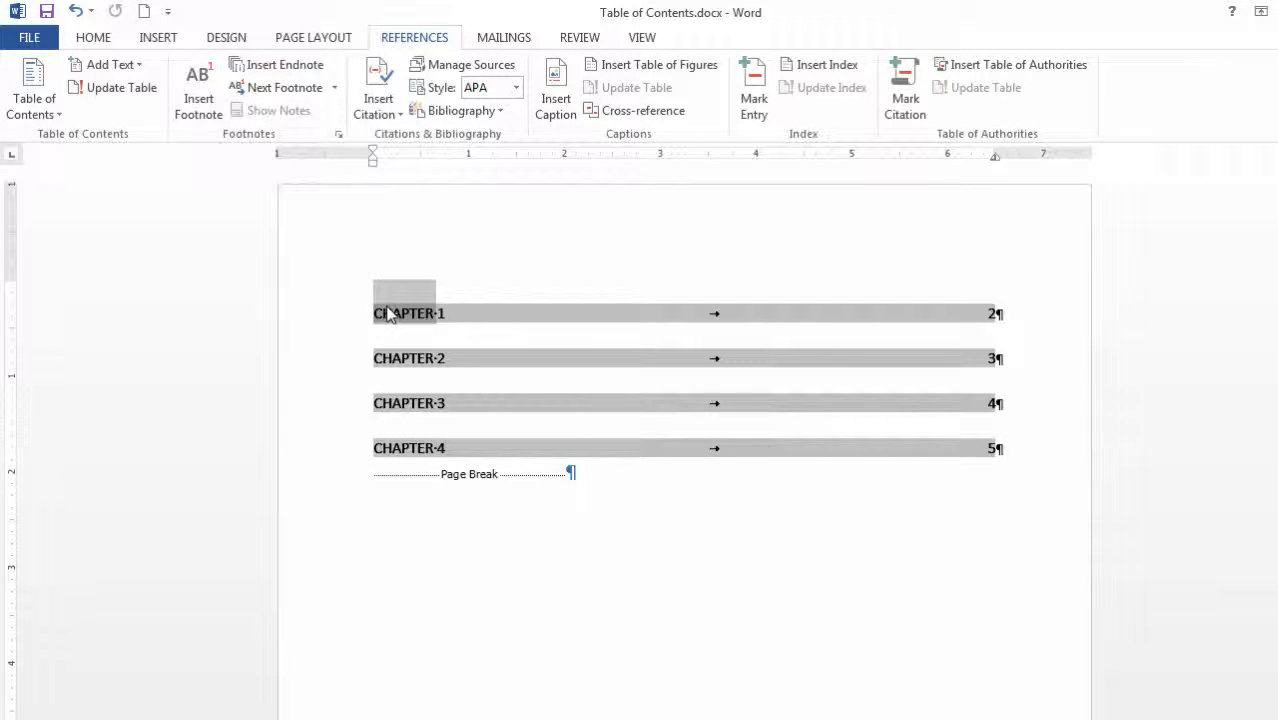
click(34, 106)
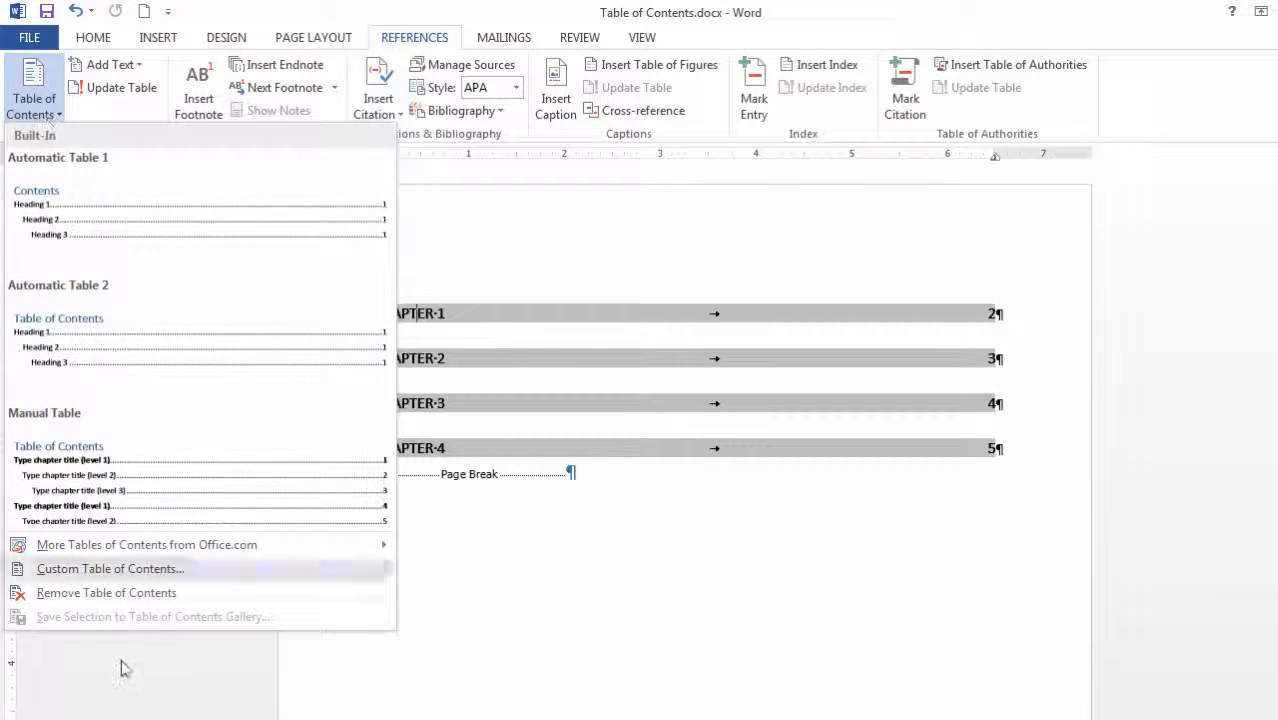
click(120, 569)
click(840, 375)
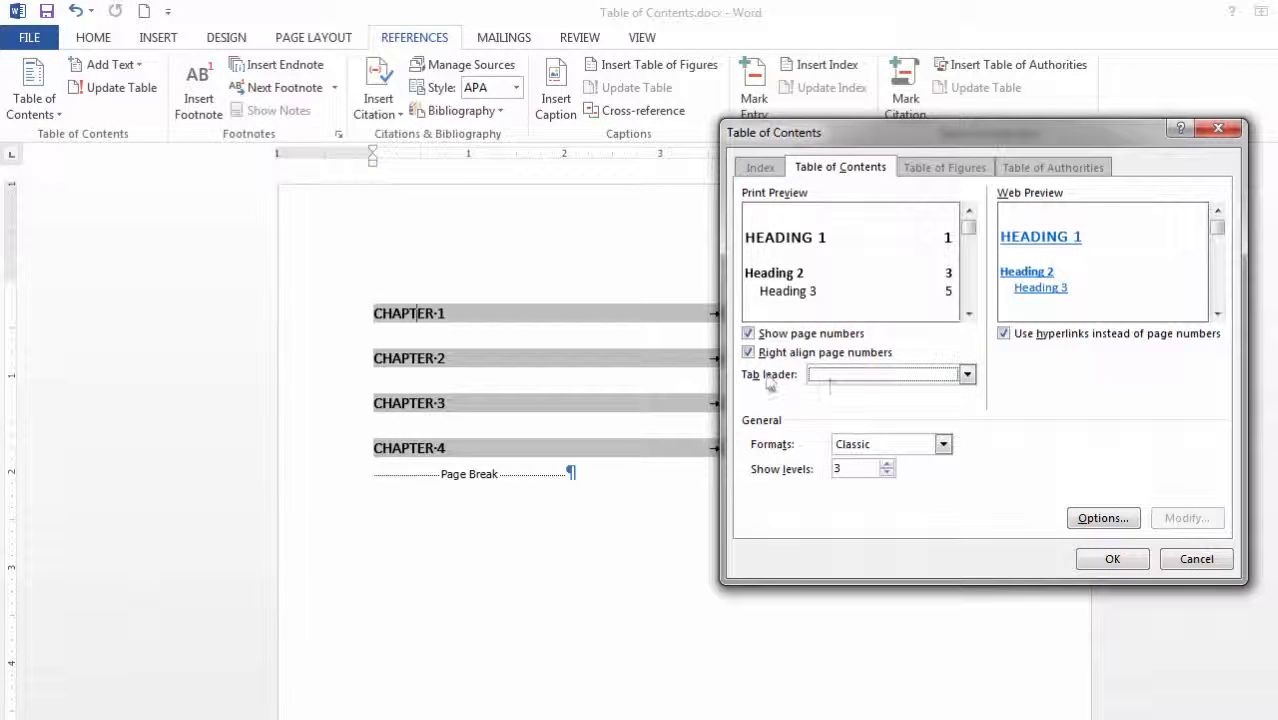
click(967, 374)
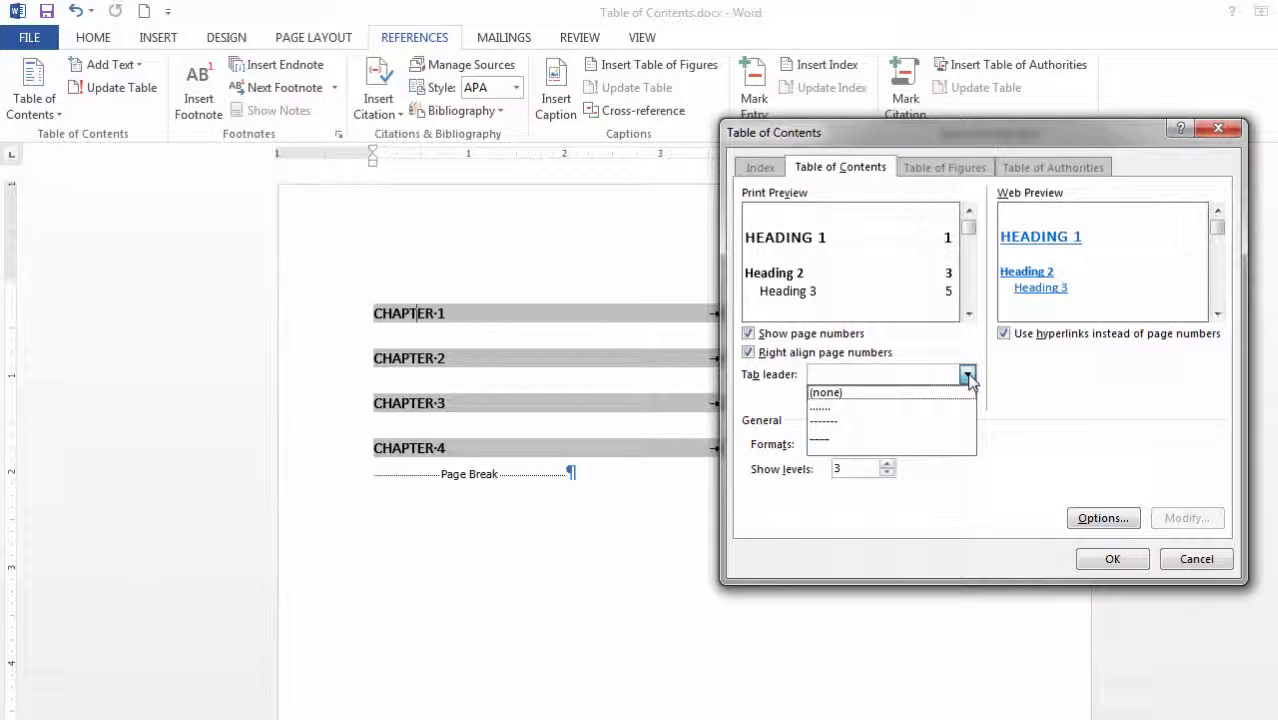
click(900, 407)
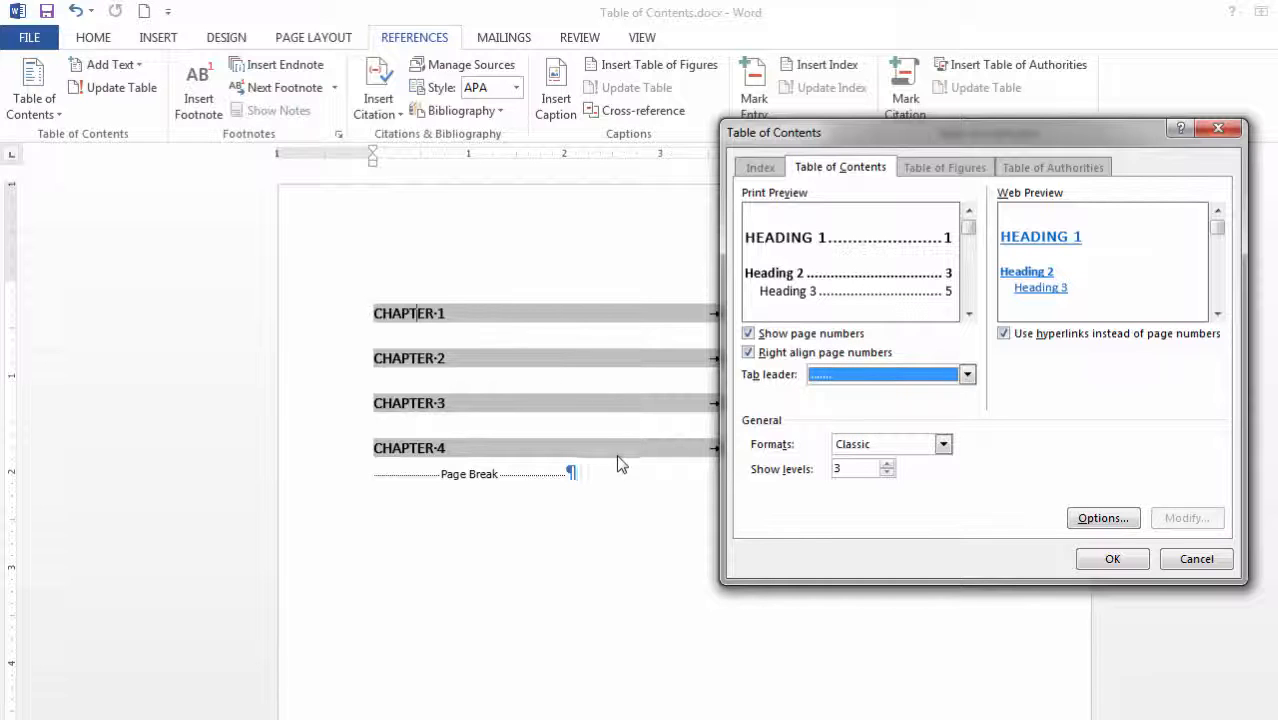
click(1112, 559)
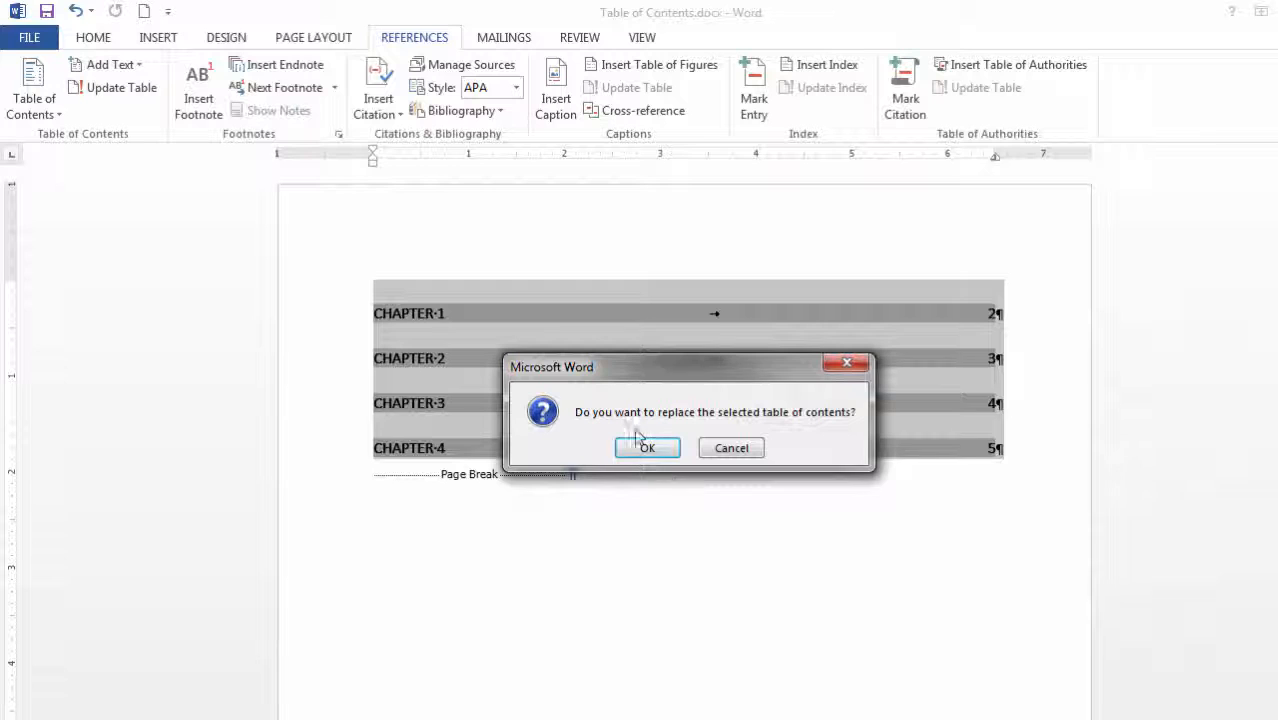
click(657, 450)
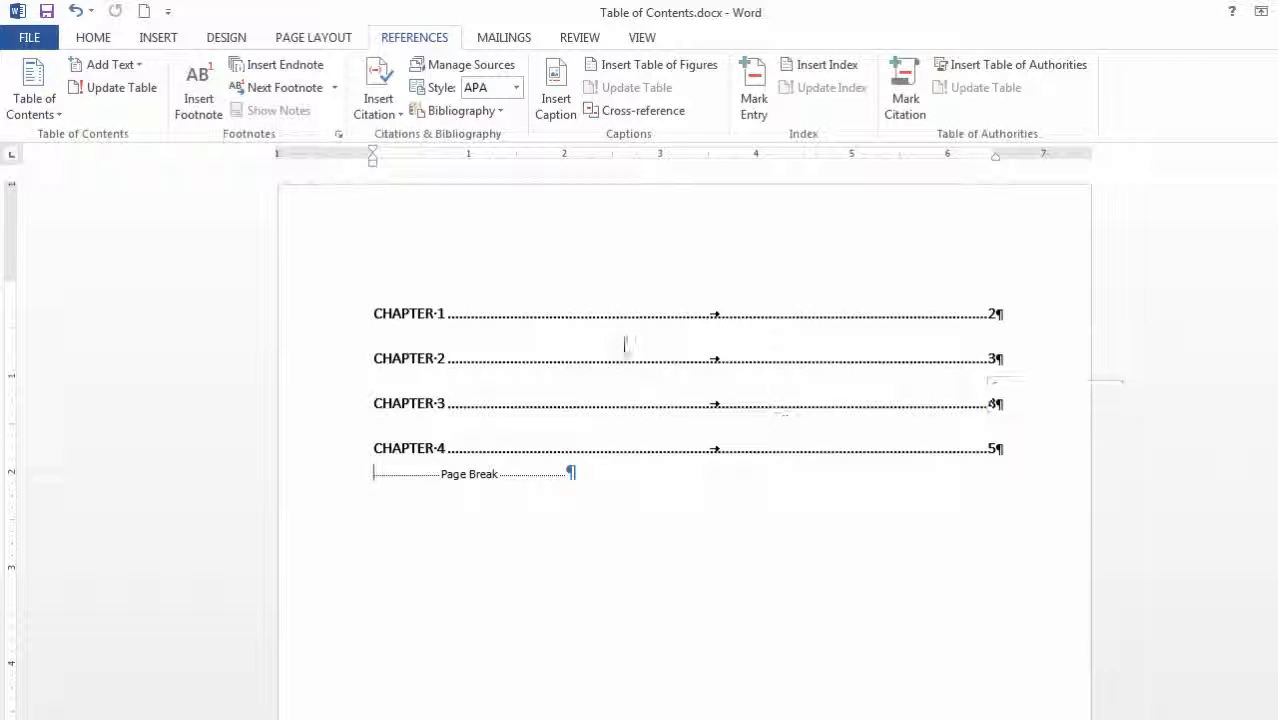
- Examine the Chapter 1 to Chapter 4 headings in the document and the style applied to them
drag(1277, 180, 1277, 260)
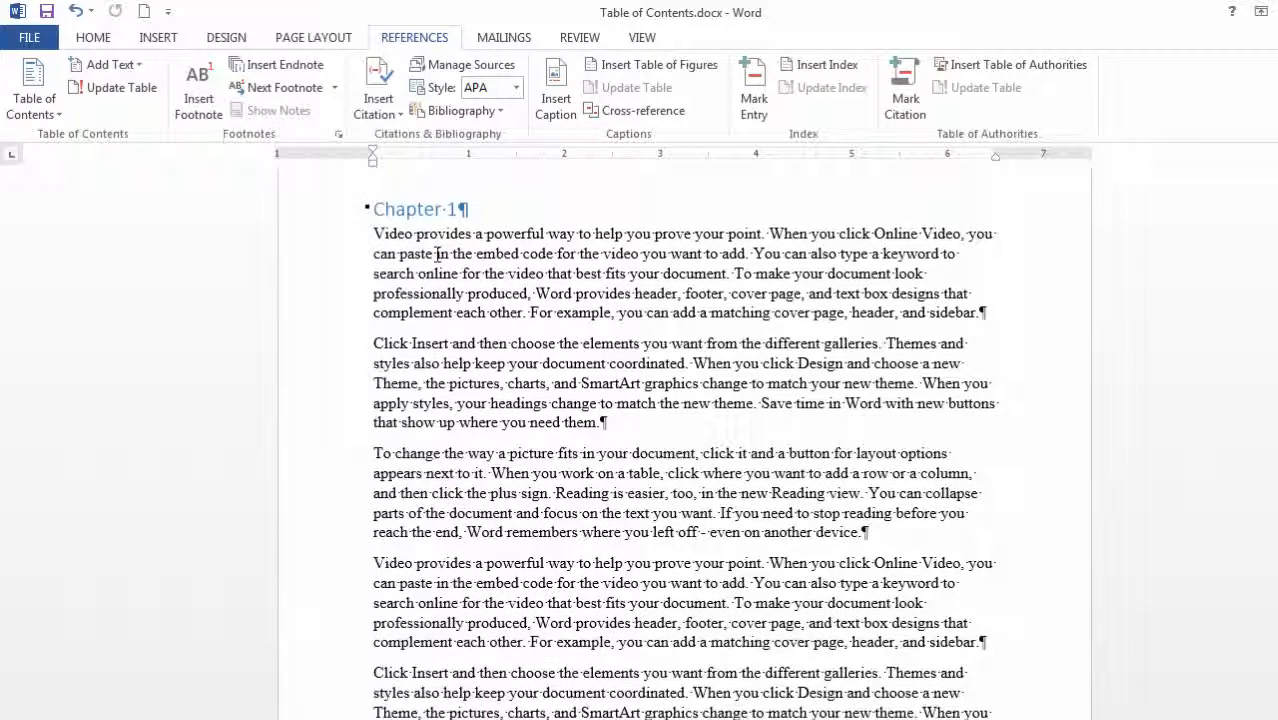
click(322, 214)
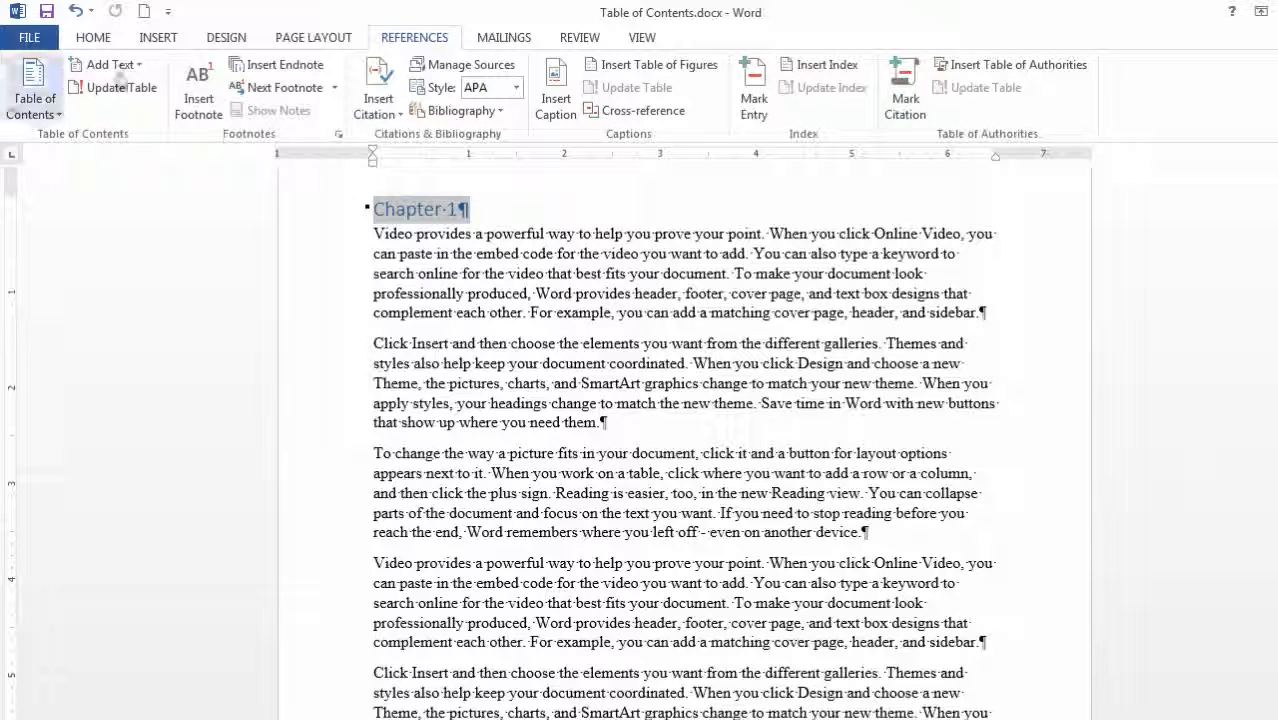
click(93, 37)
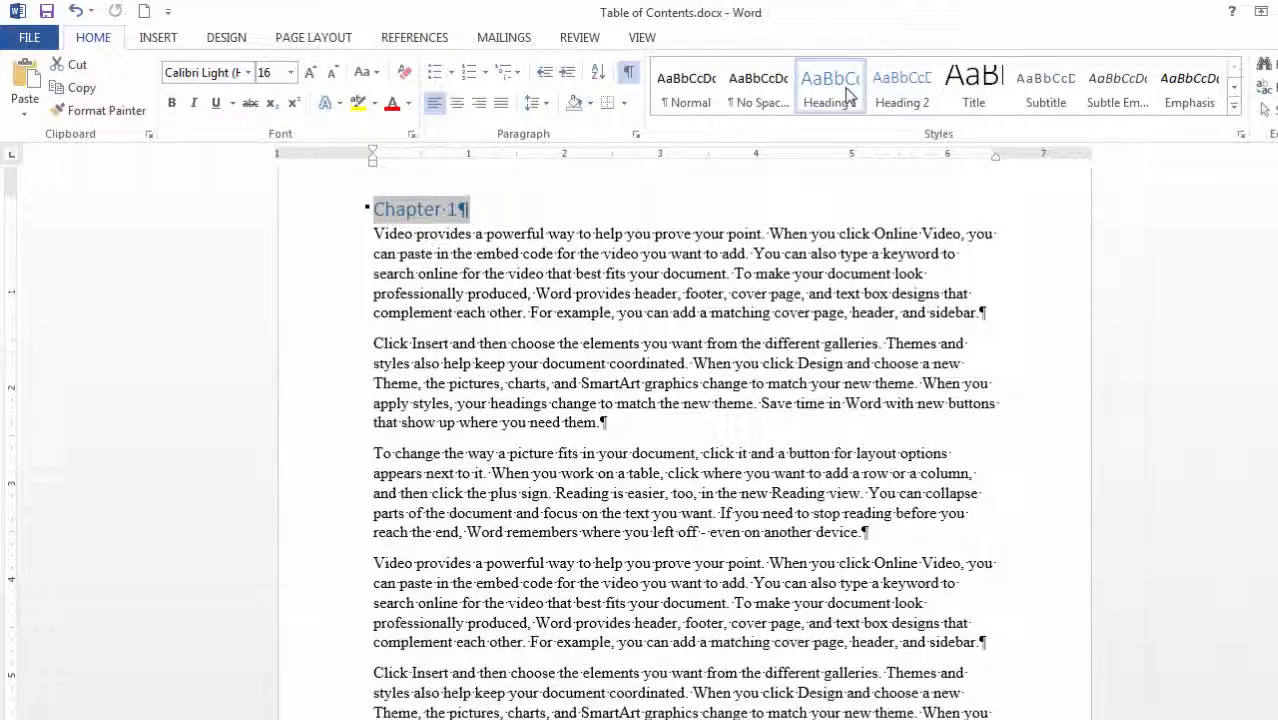
drag(1277, 272, 1277, 293)
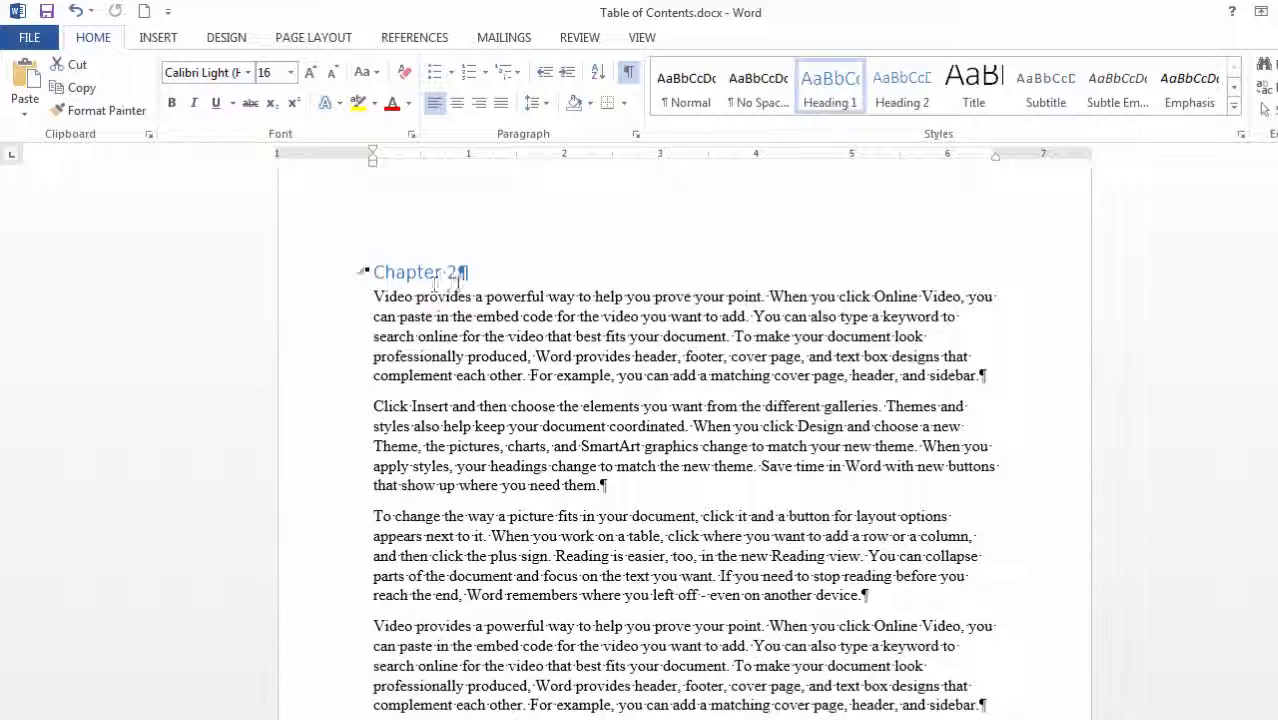
drag(1277, 352, 1277, 373)
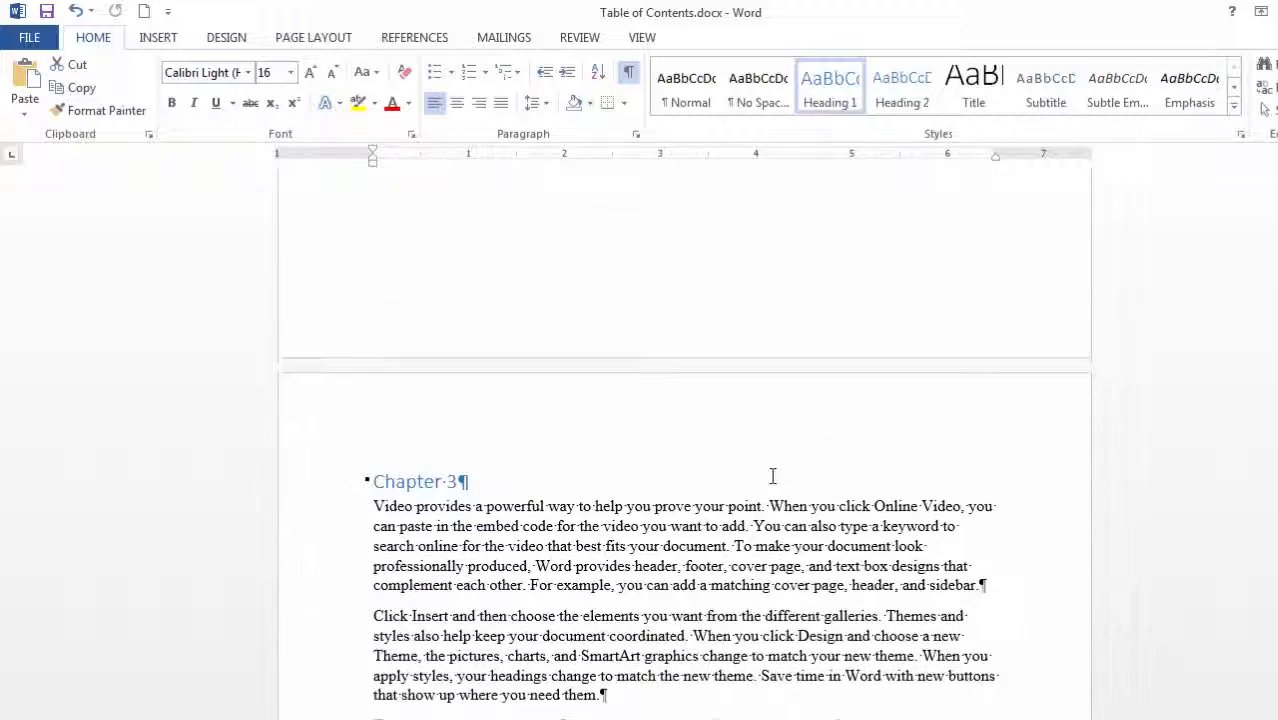
click(326, 490)
drag(1277, 436, 1277, 526)
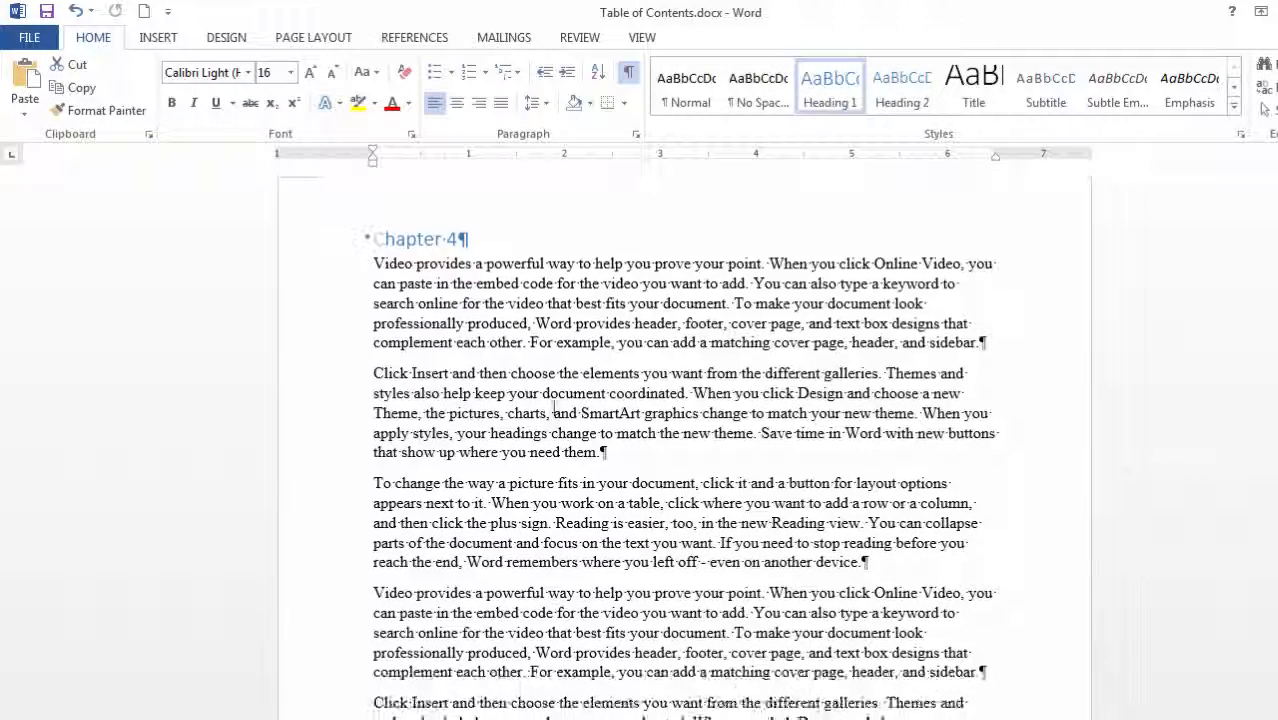
click(323, 247)
drag(1277, 575, 1277, 296)
click(314, 530)
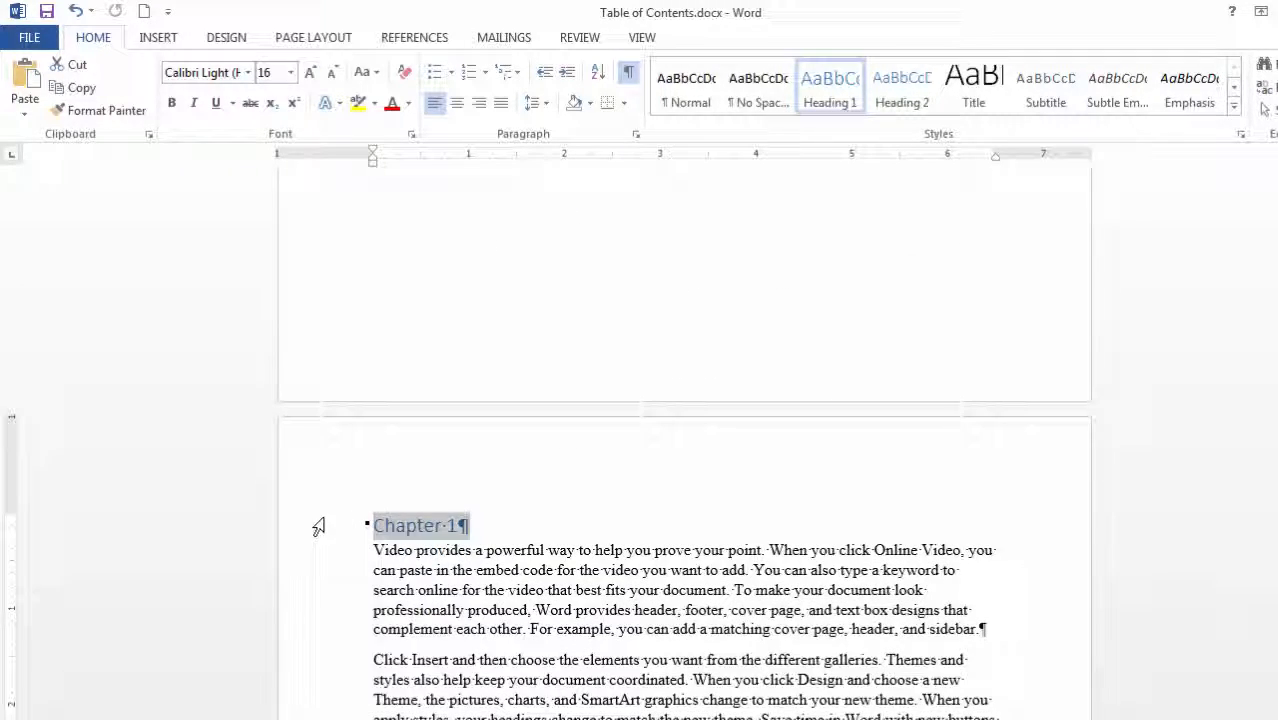
scroll(537, 343, down, 15)
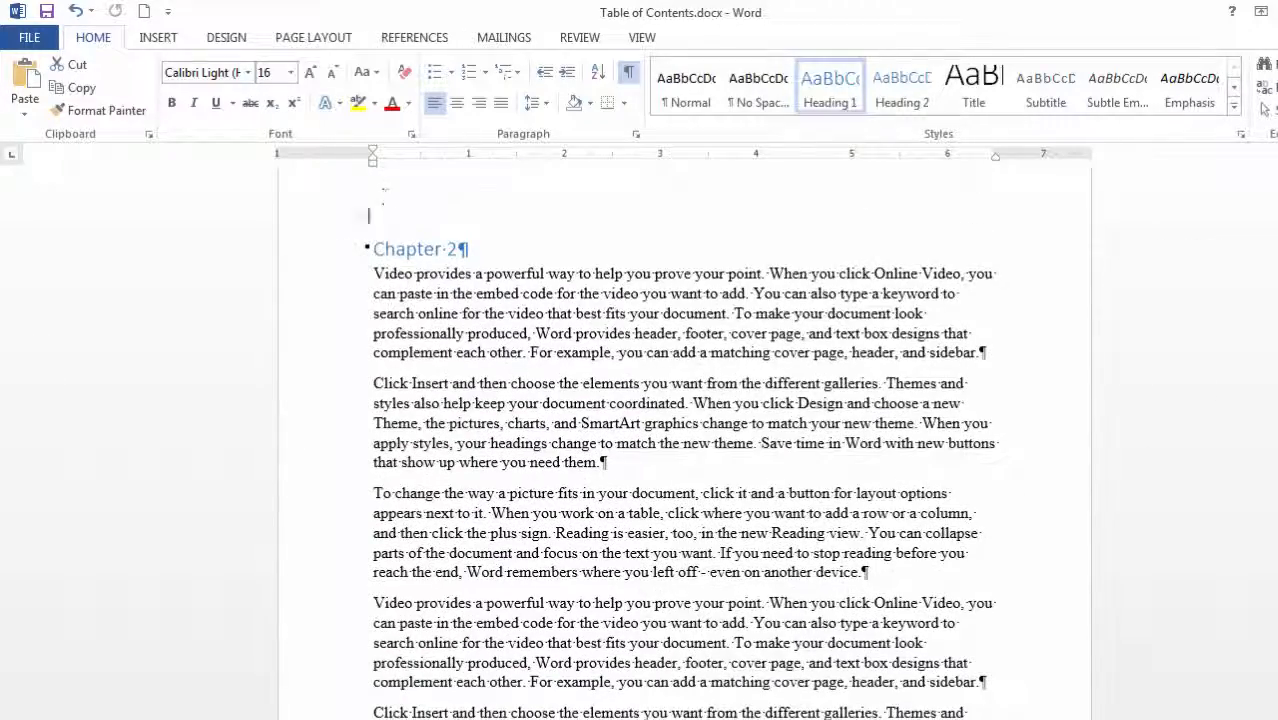
click(340, 250)
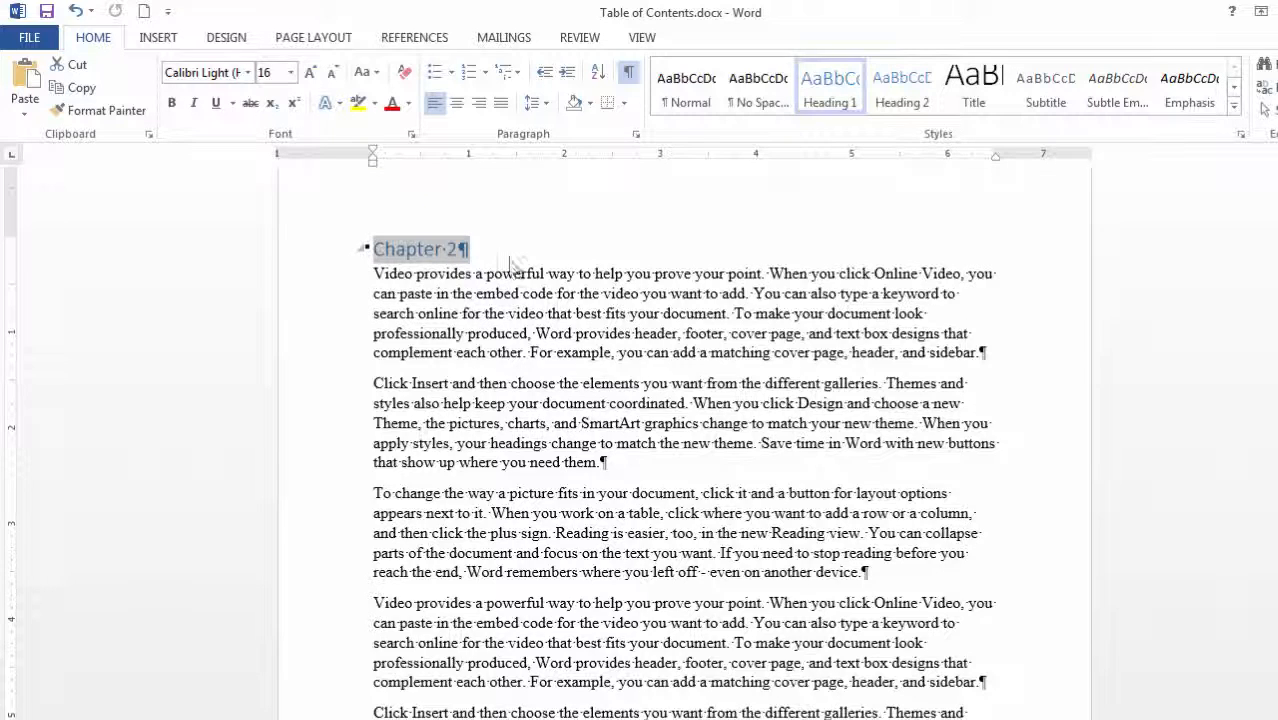
- Change the table of contents on the first page to the Distinctive format, replacing the existing table
key(ctrl+Home)
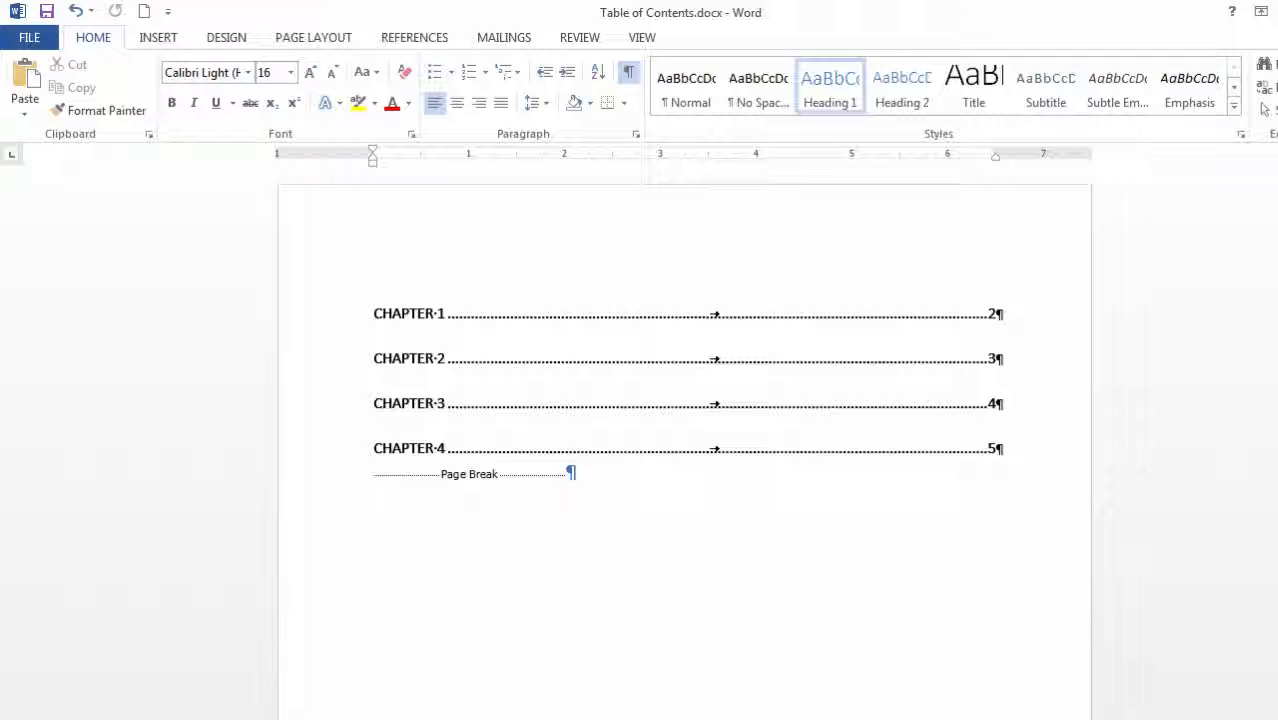
drag(647, 385, 827, 443)
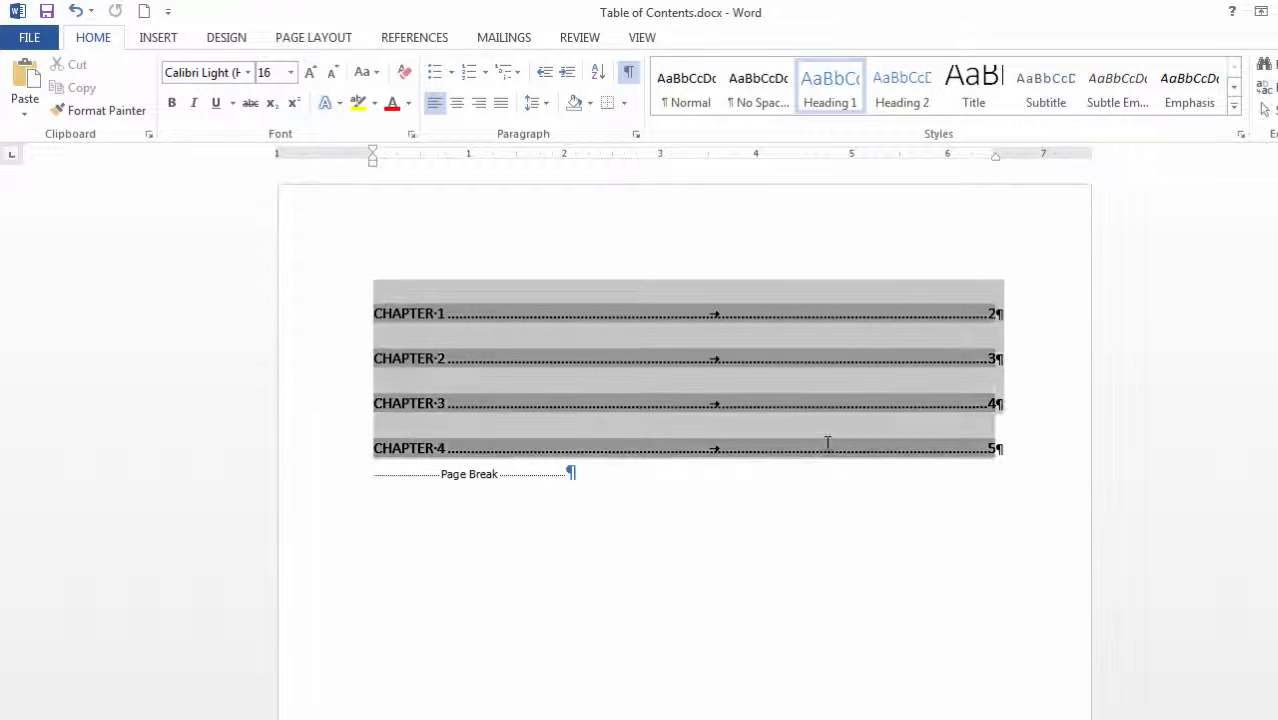
scroll(52, 82, down, 4)
click(62, 108)
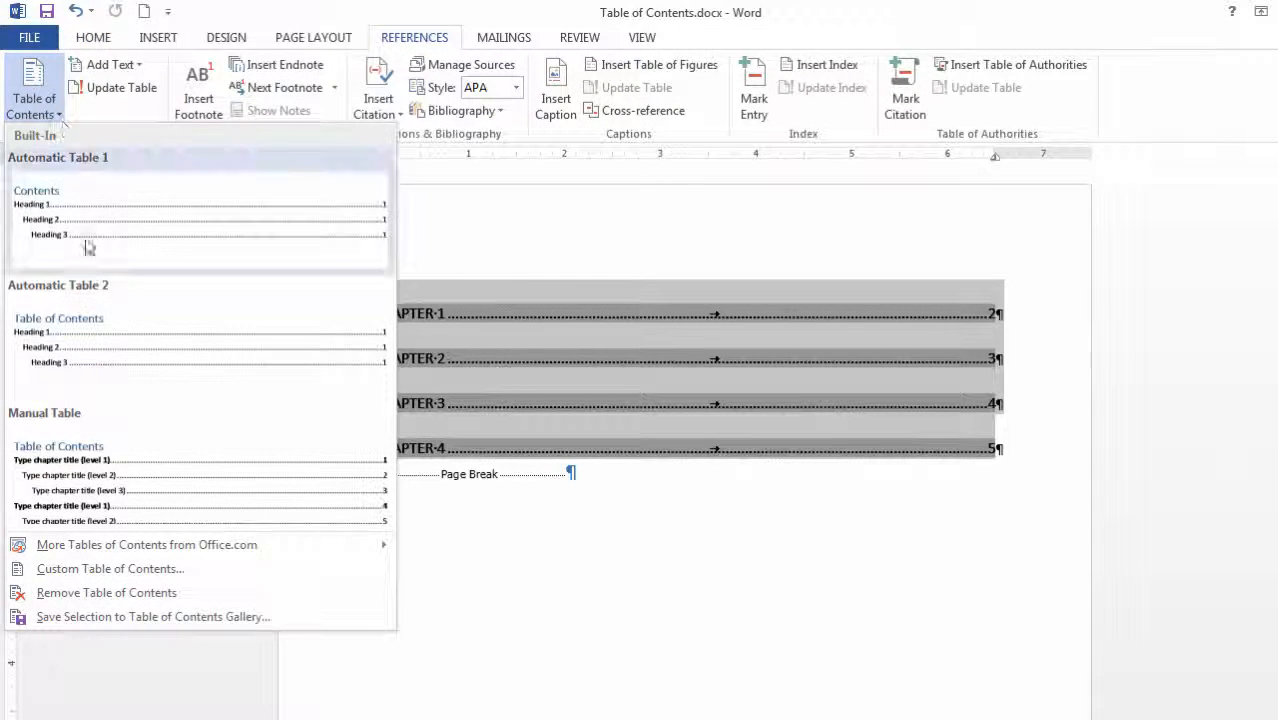
click(108, 569)
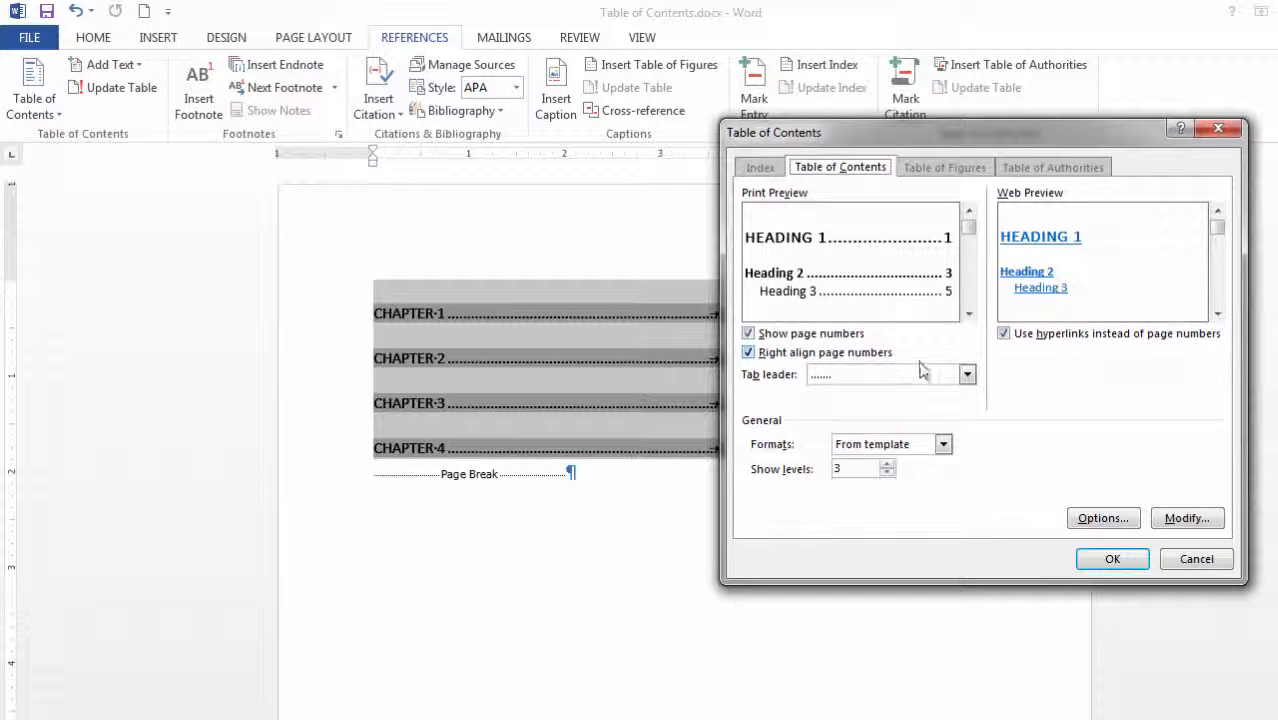
click(943, 444)
click(913, 488)
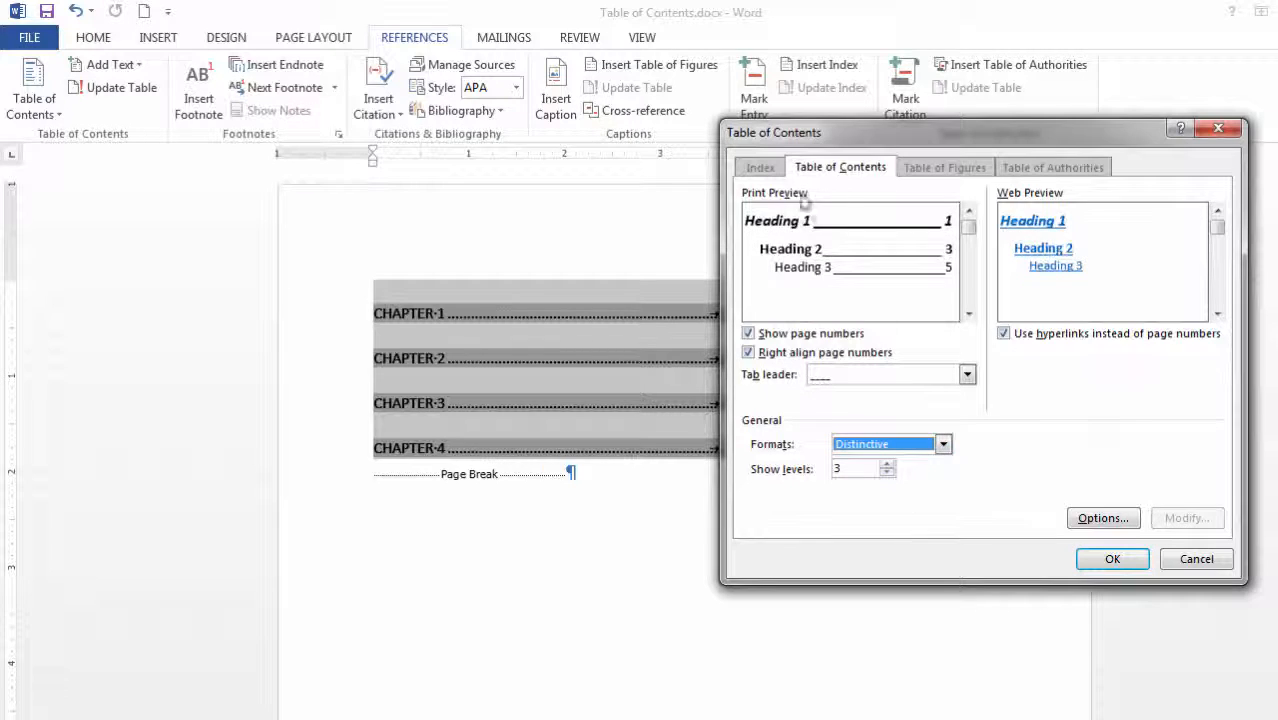
click(1124, 557)
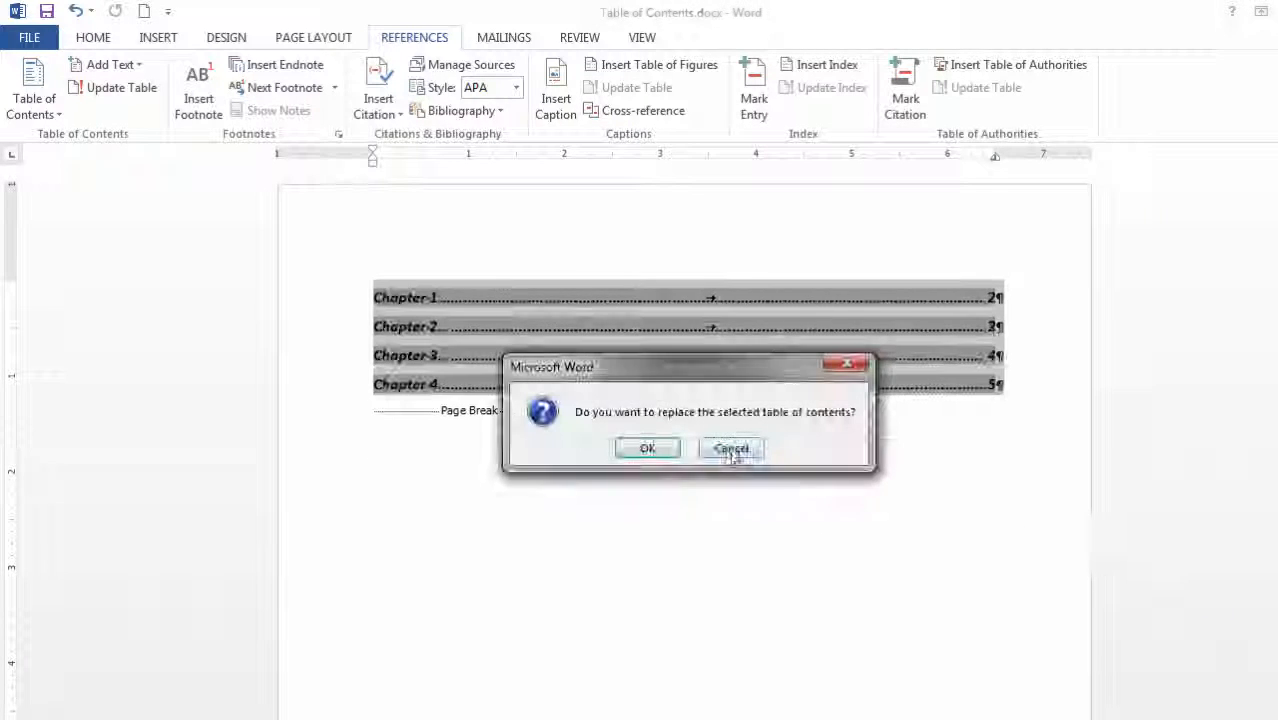
click(650, 449)
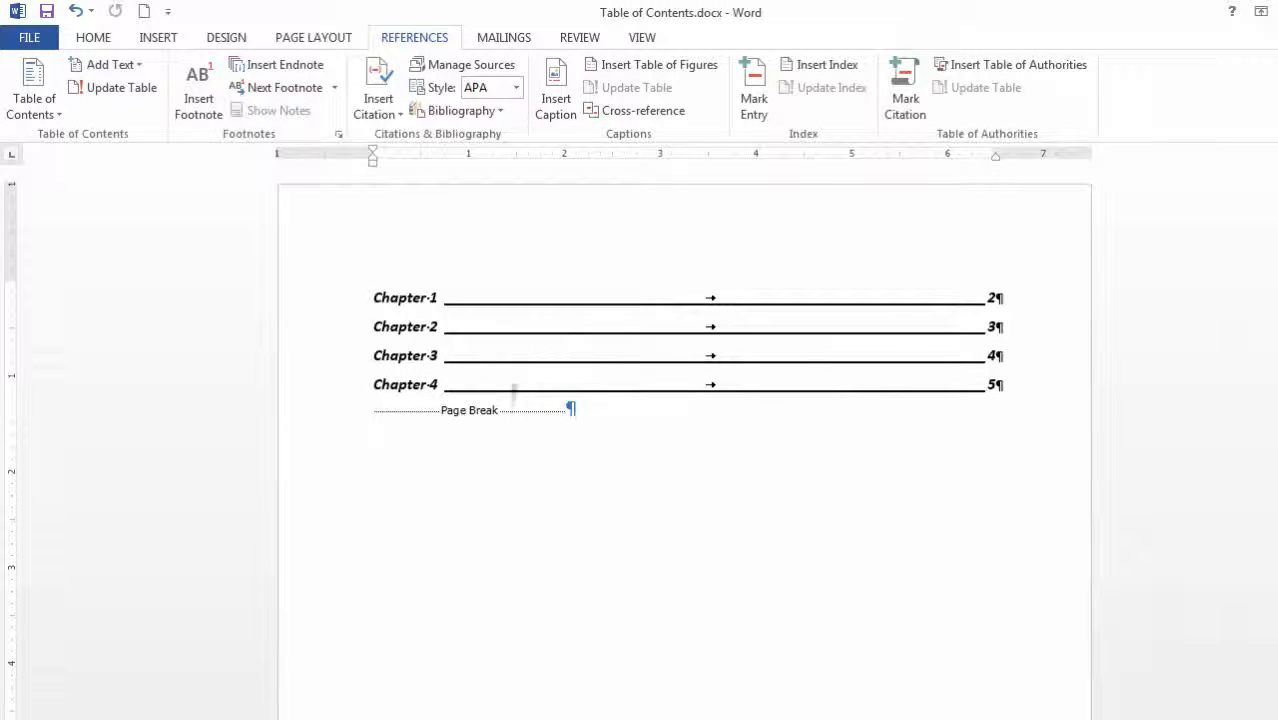
- Set the Distinctive table of contents' tab leader to dots and replace the existing table
click(441, 293)
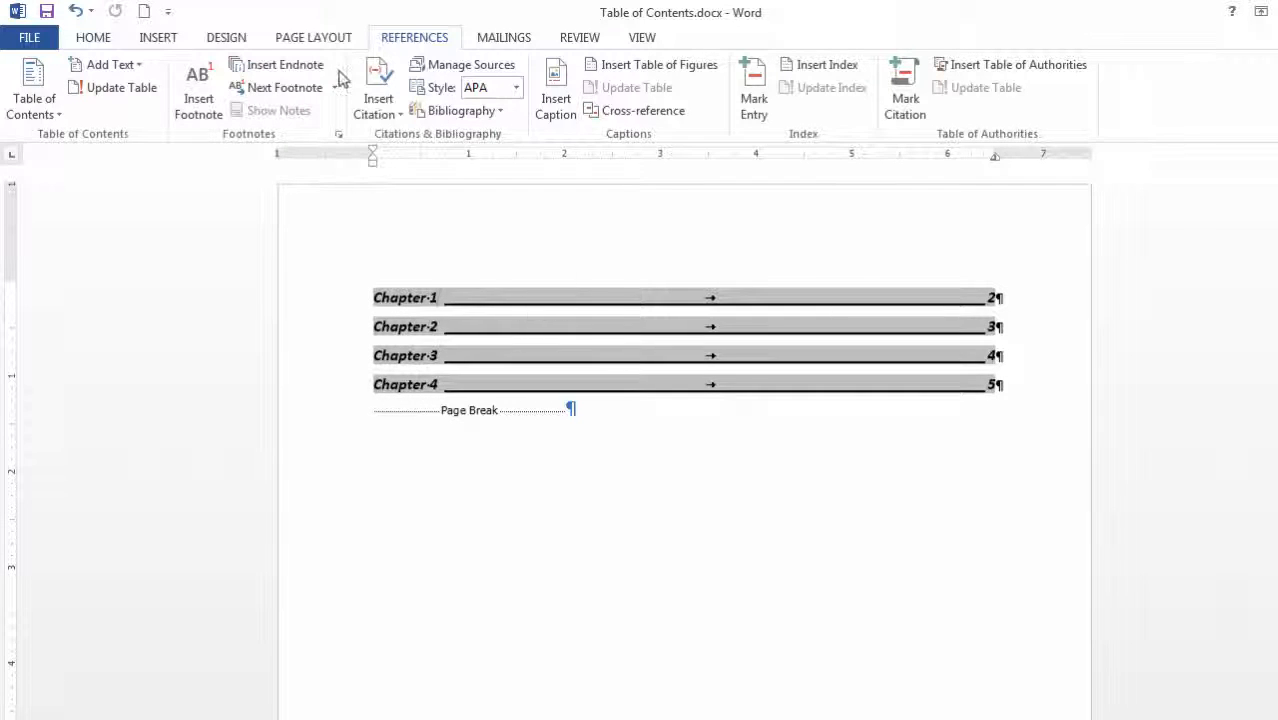
click(44, 110)
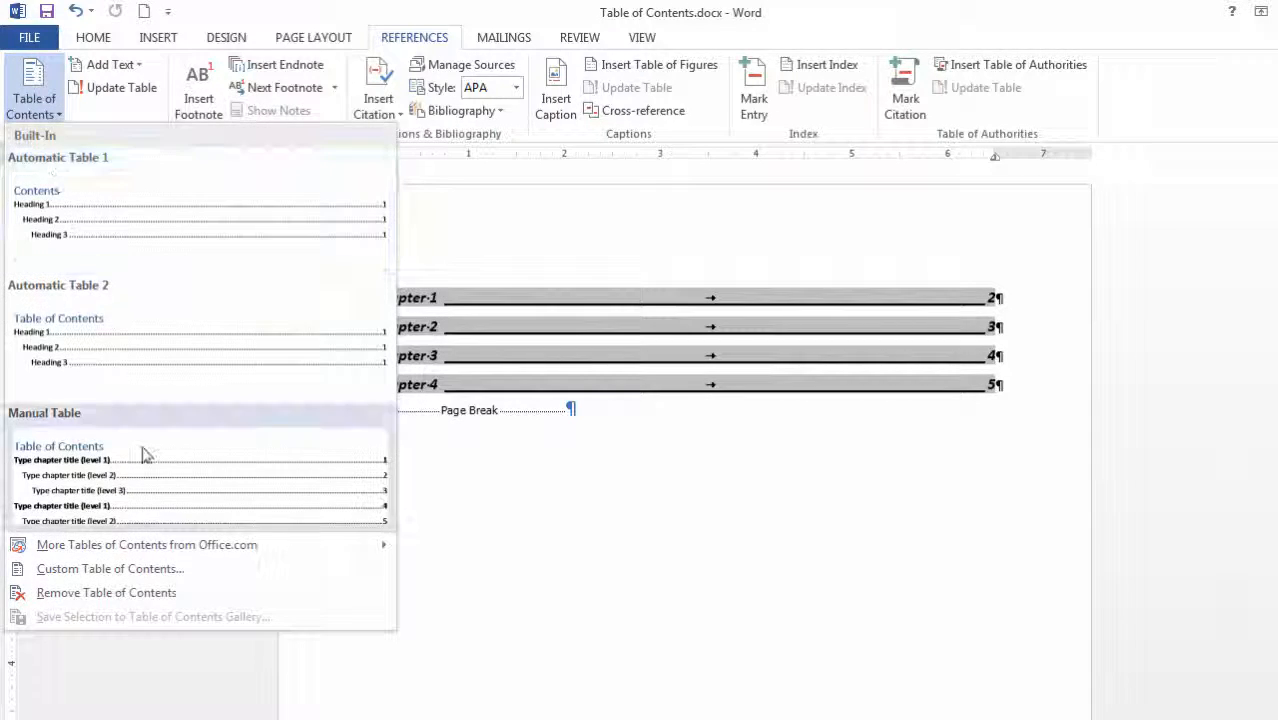
click(148, 569)
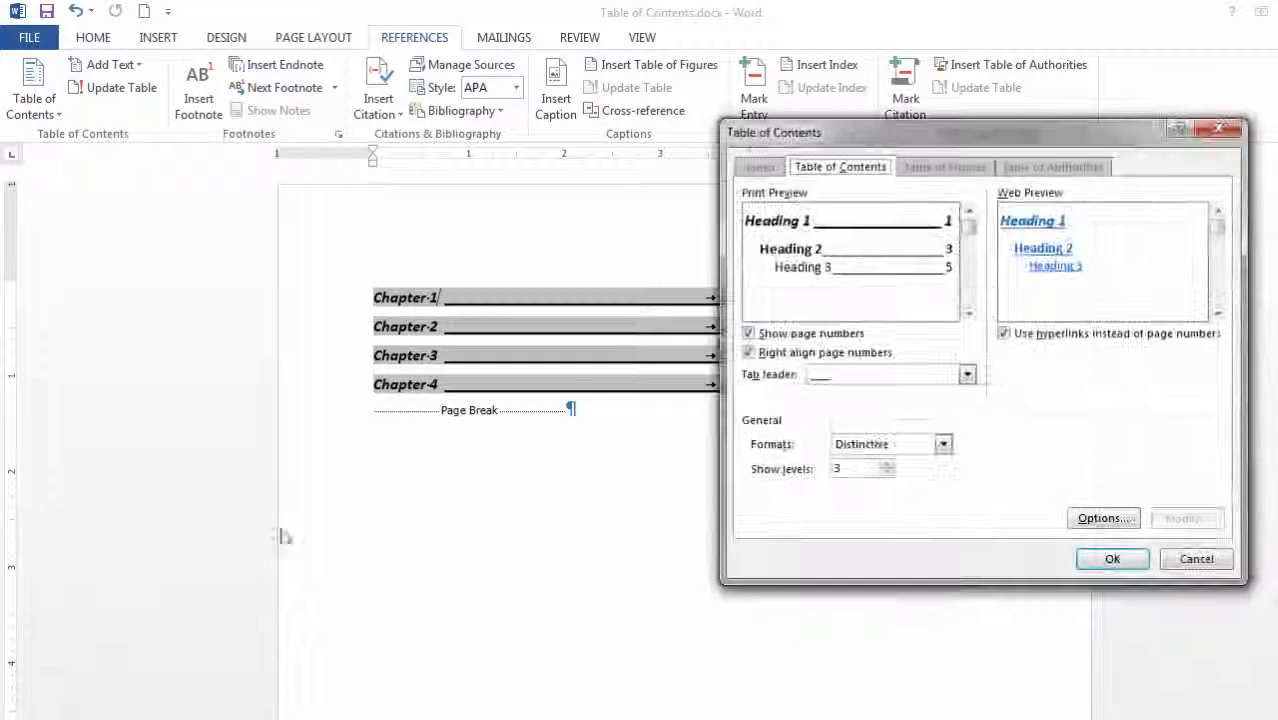
click(966, 375)
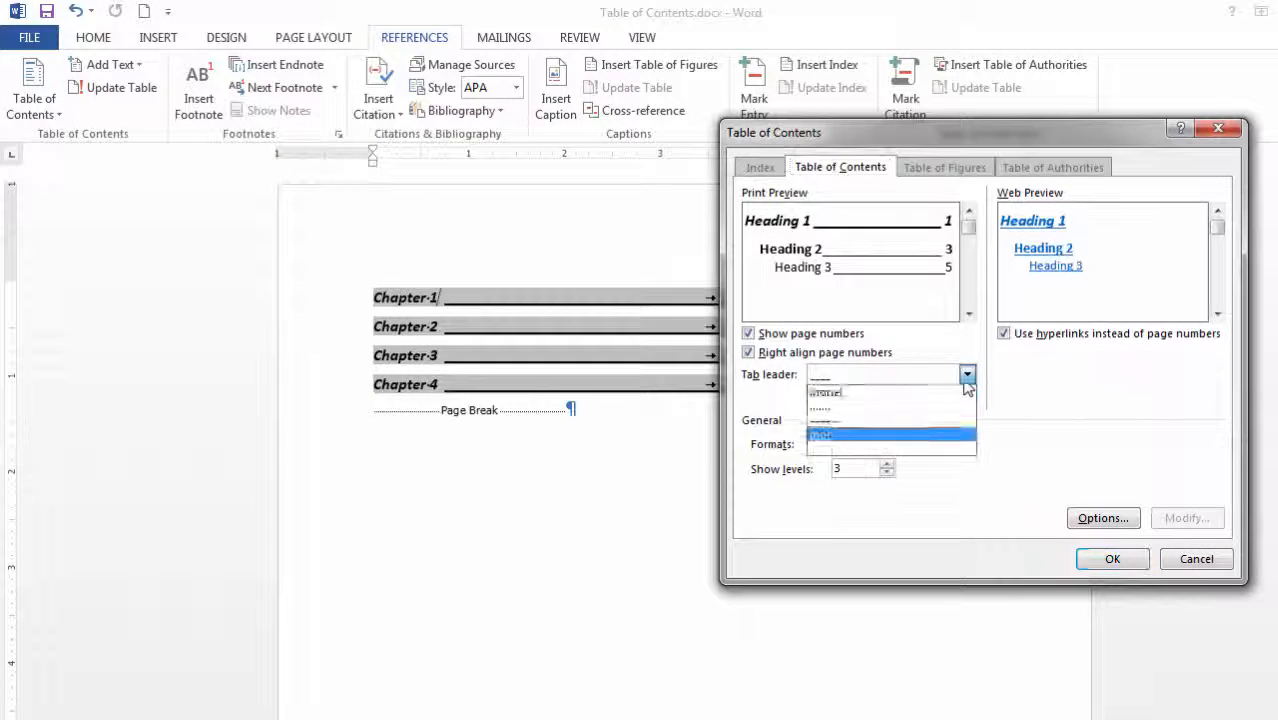
click(940, 404)
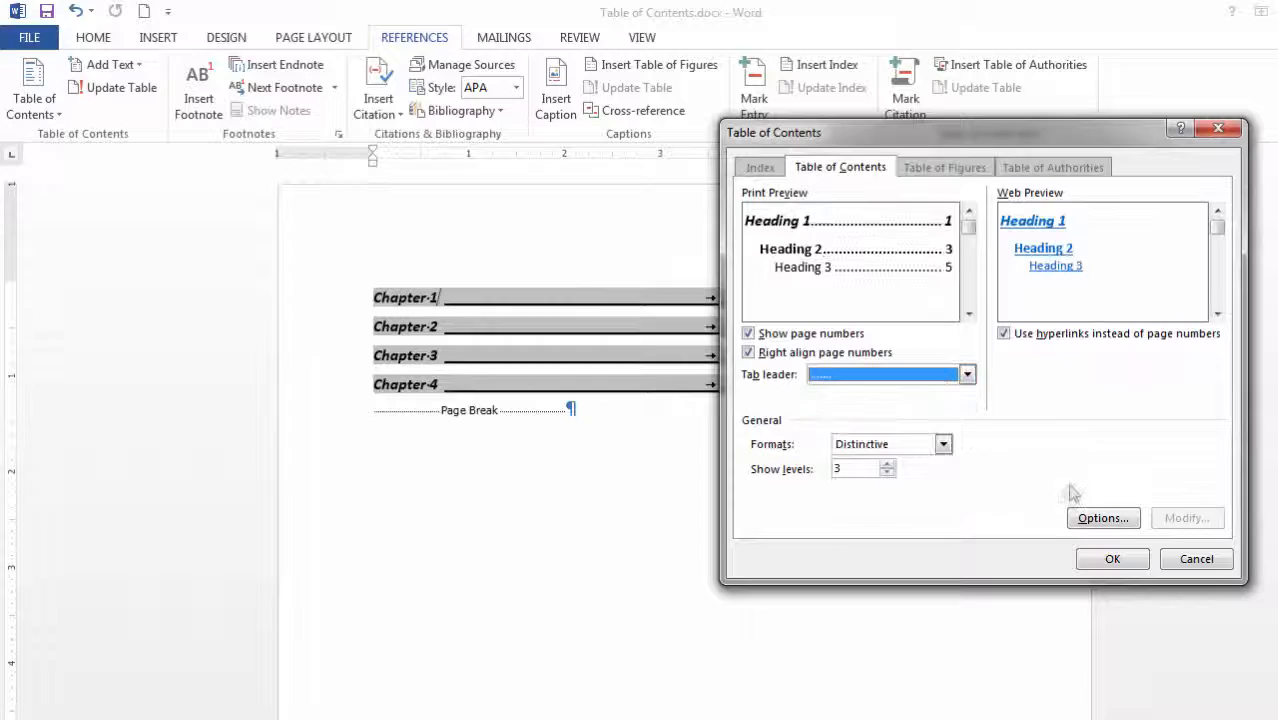
click(1138, 560)
key(Return)
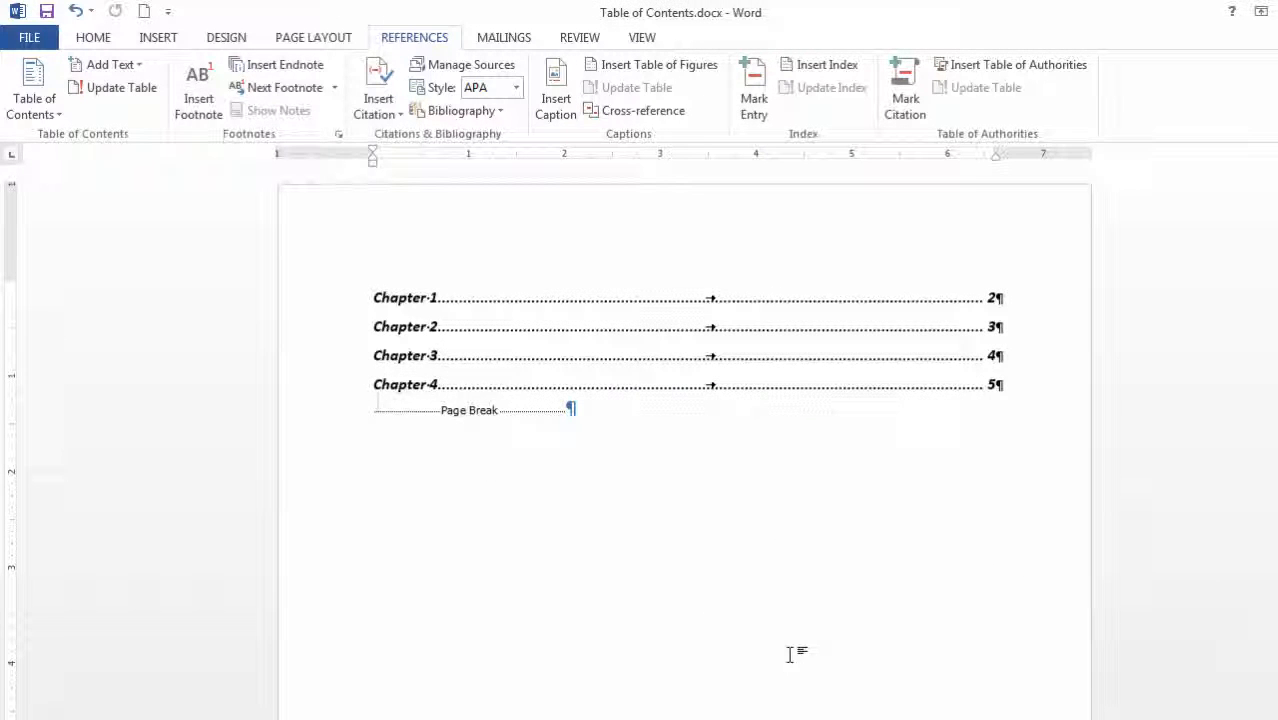